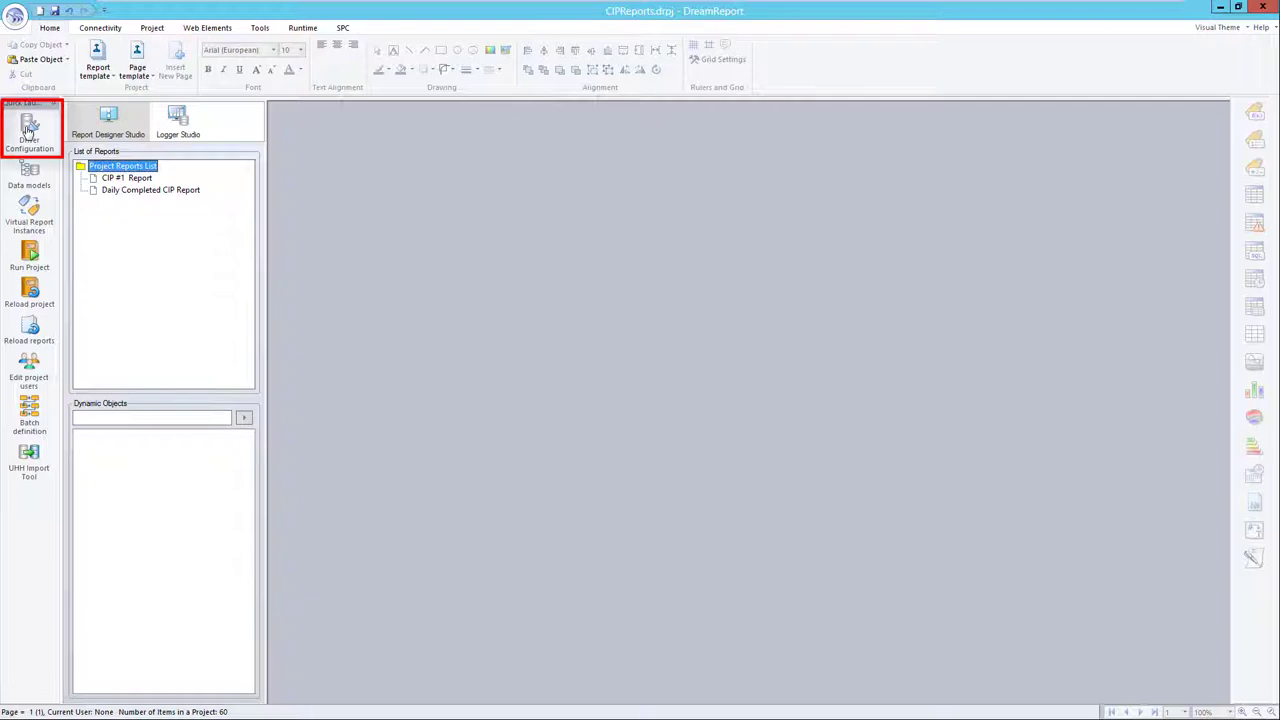
- Enable the Delta data retrieval mode on the Wonderware Hist_Delta historian driver
left_click(29, 128)
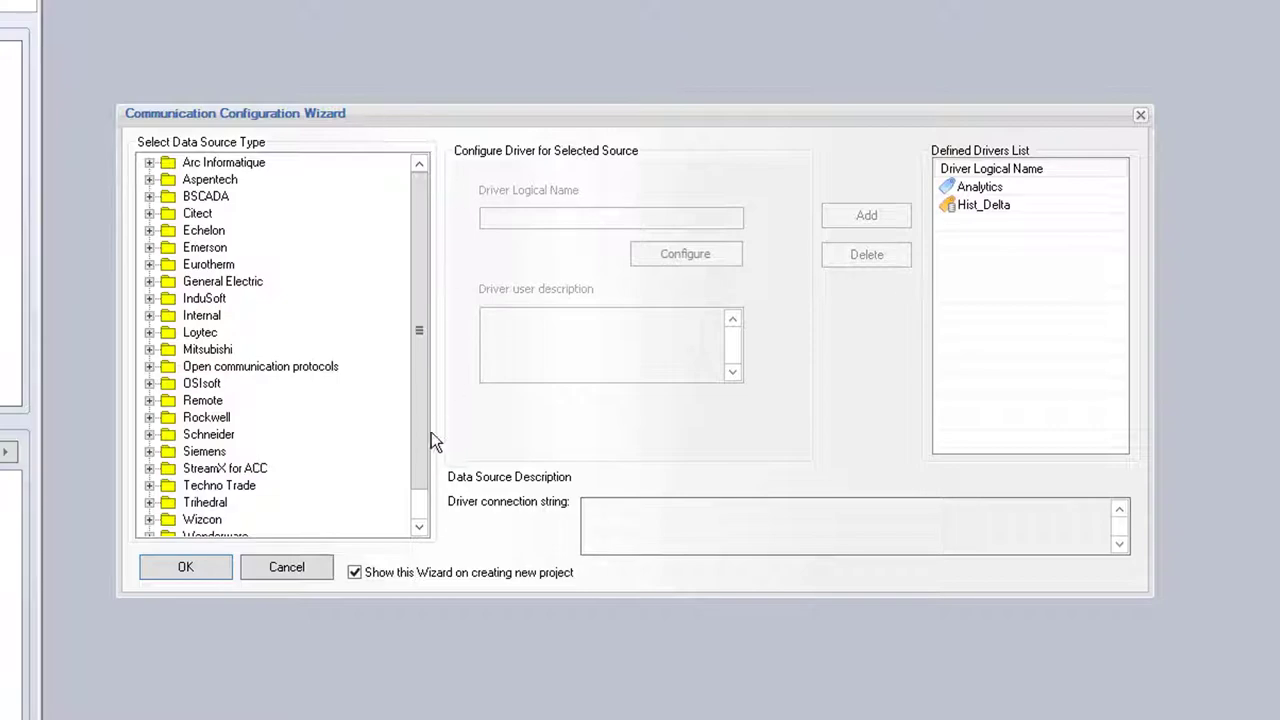
scroll(414, 500, "down", 1)
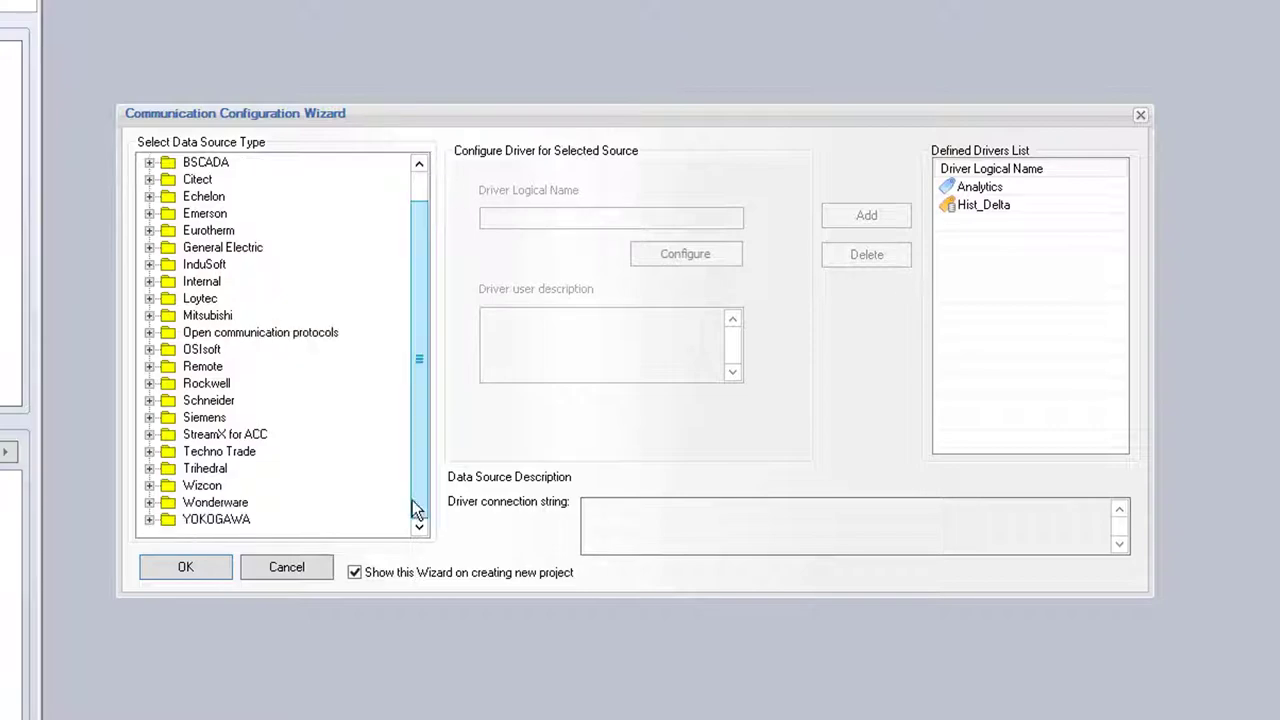
double_click(228, 505)
left_click(980, 205)
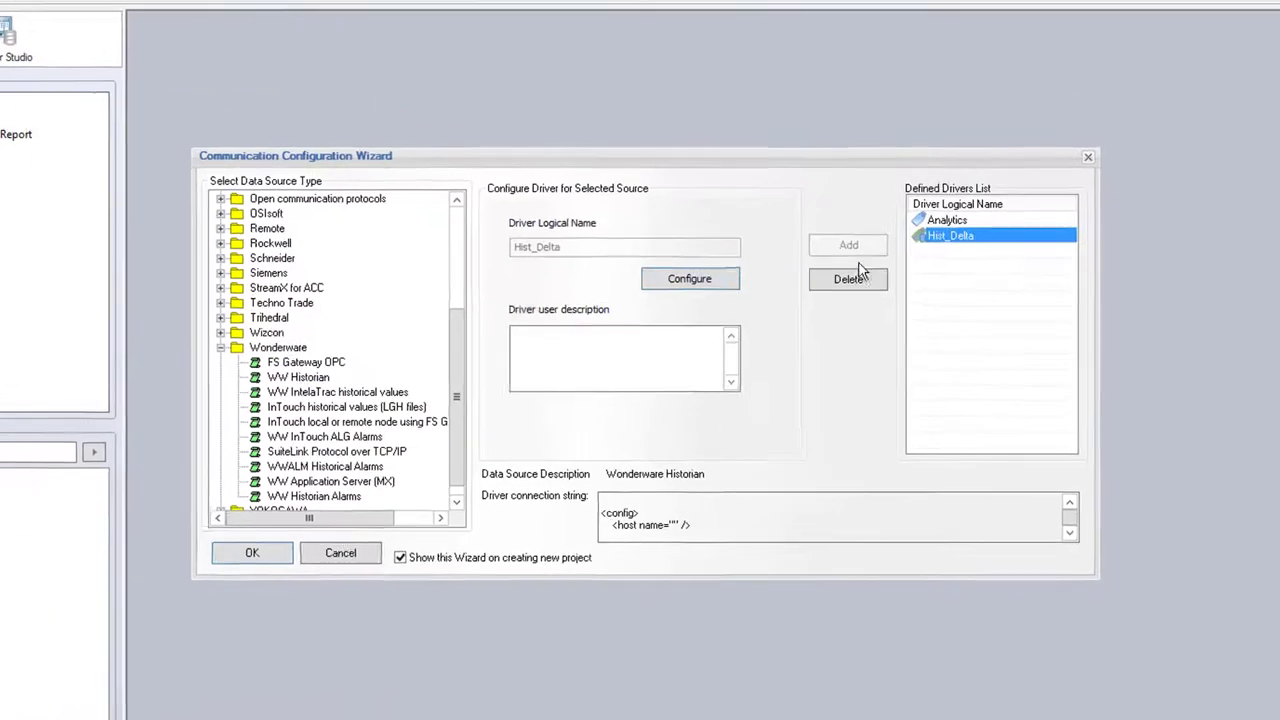
left_click(718, 279)
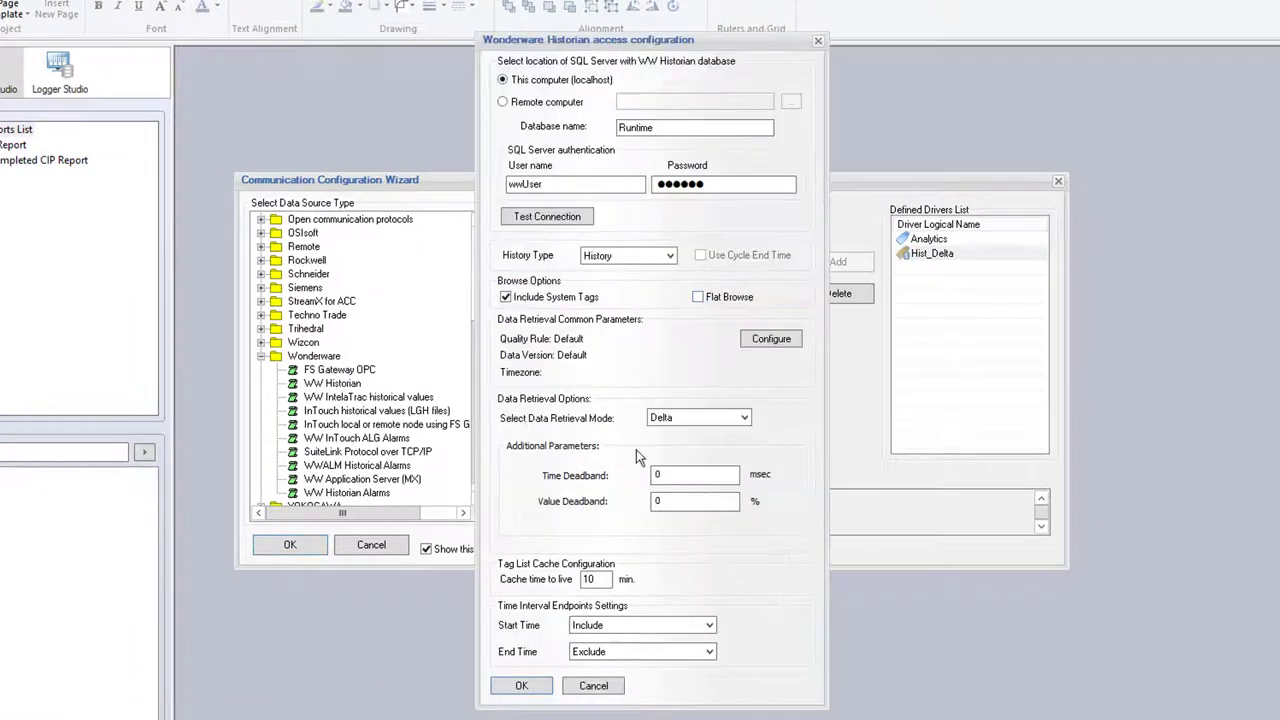
left_click(682, 423)
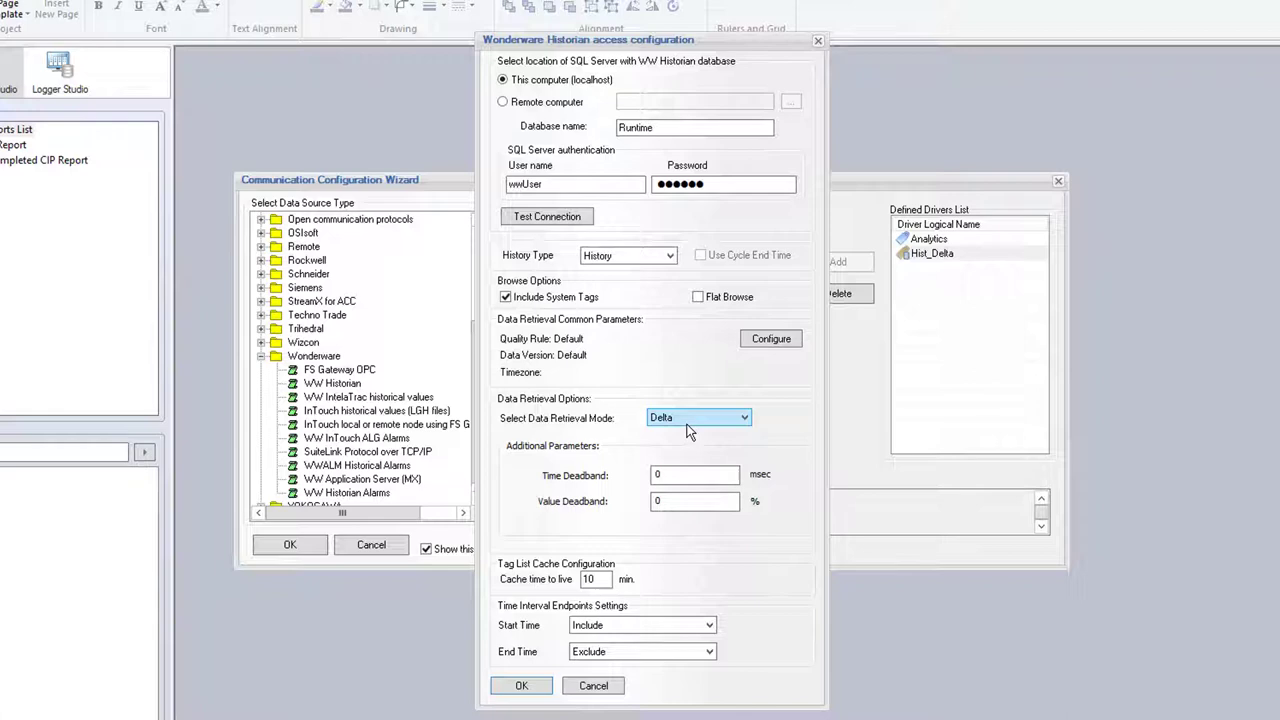
left_click(521, 685)
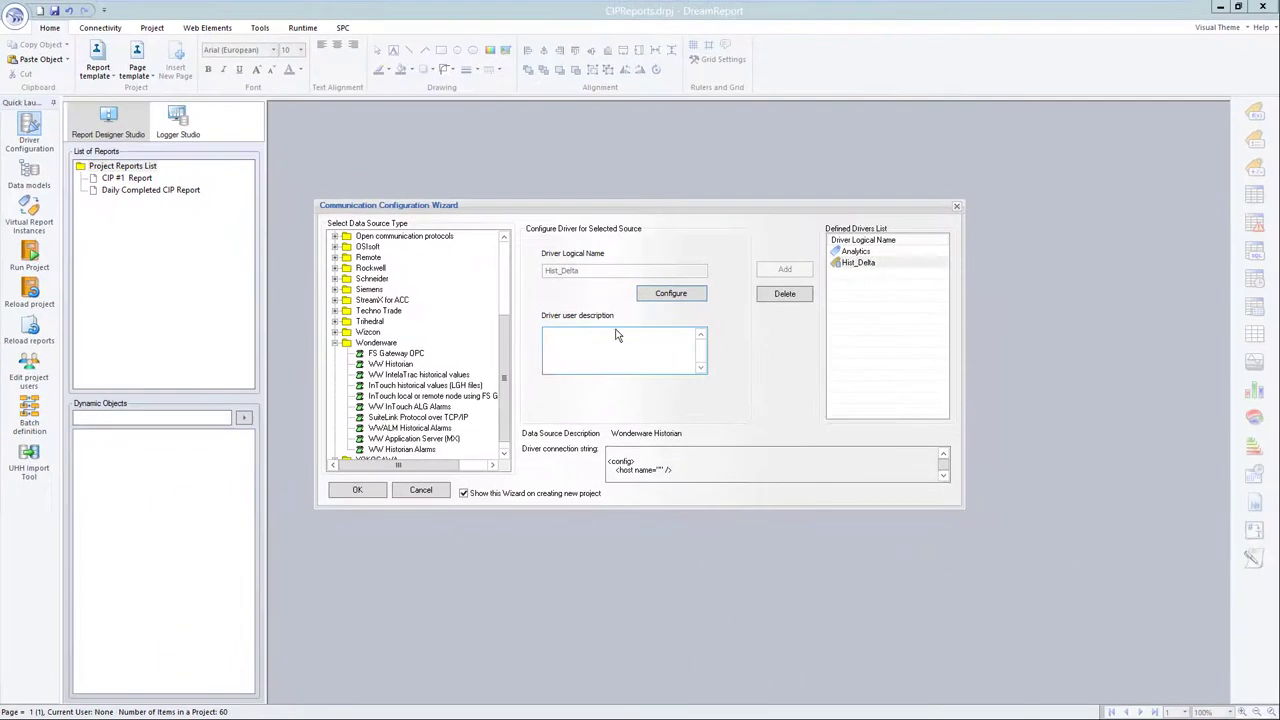
left_click(361, 491)
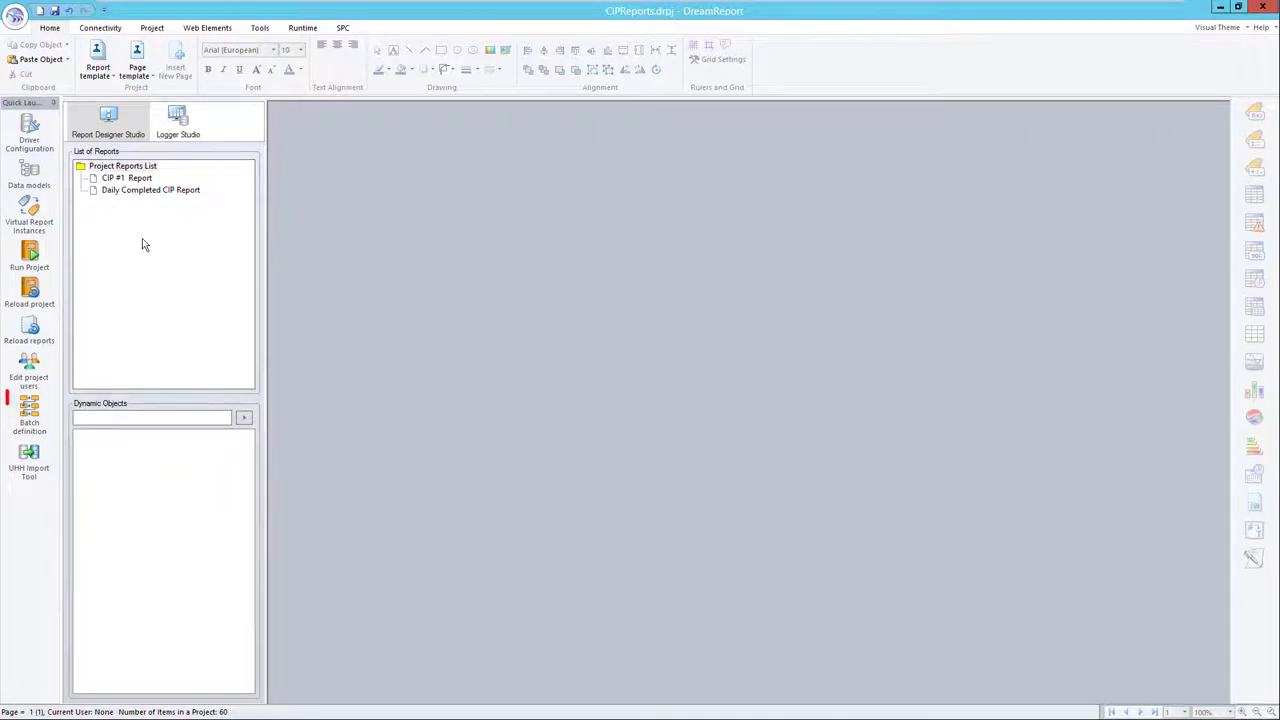
- Define batch CIP4_ID using the Hist_Delta tag Public Groups > All String Tags > CIP4_ID
left_click(30, 412)
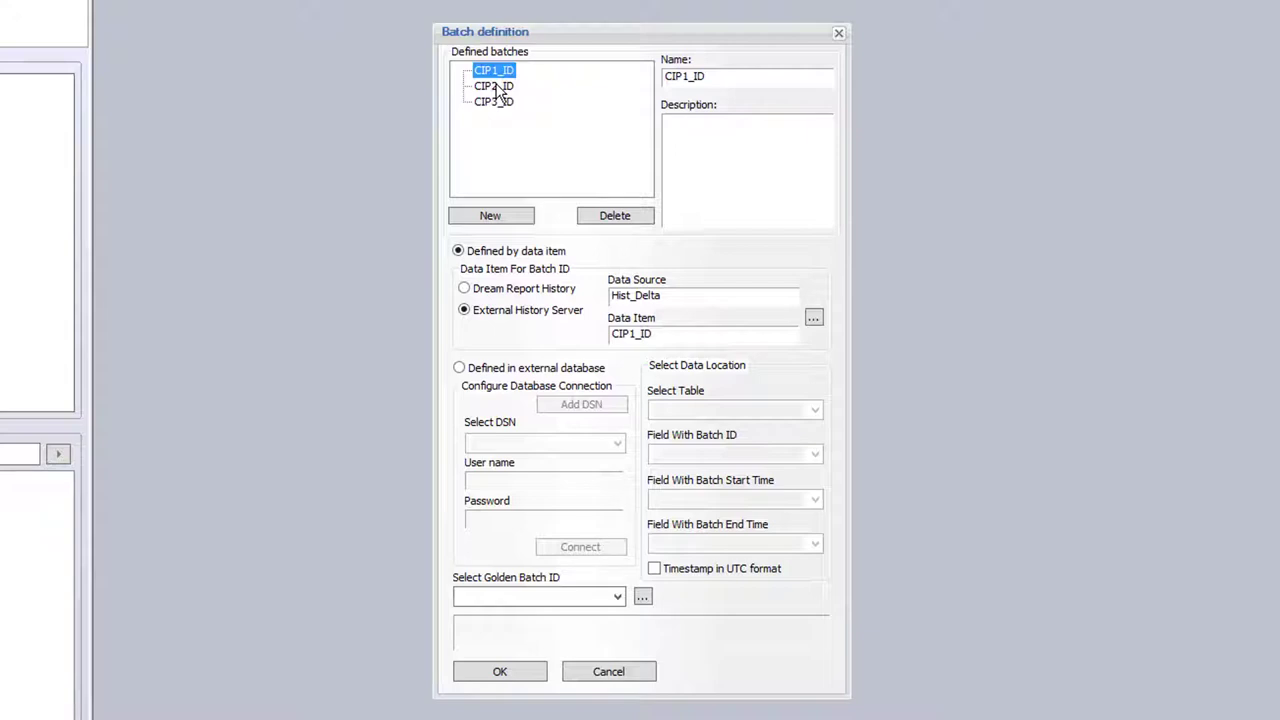
left_click(495, 216)
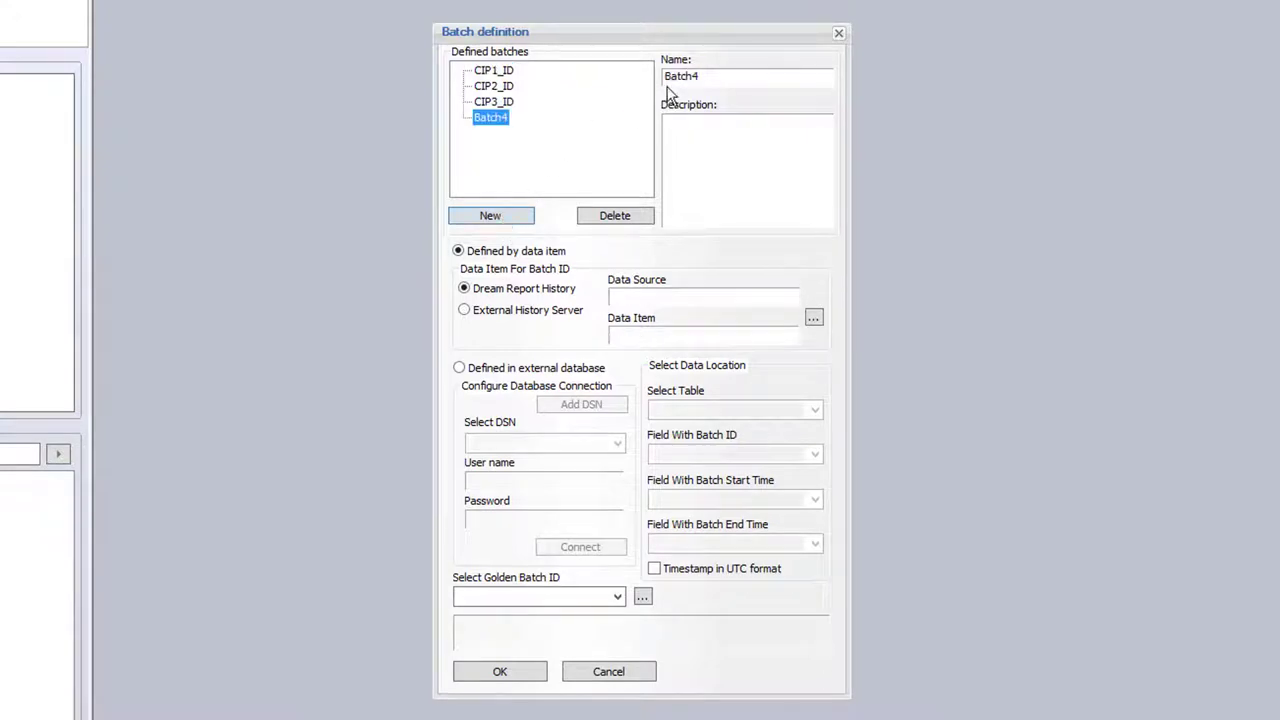
type("CIP4_ID")
left_click(510, 312)
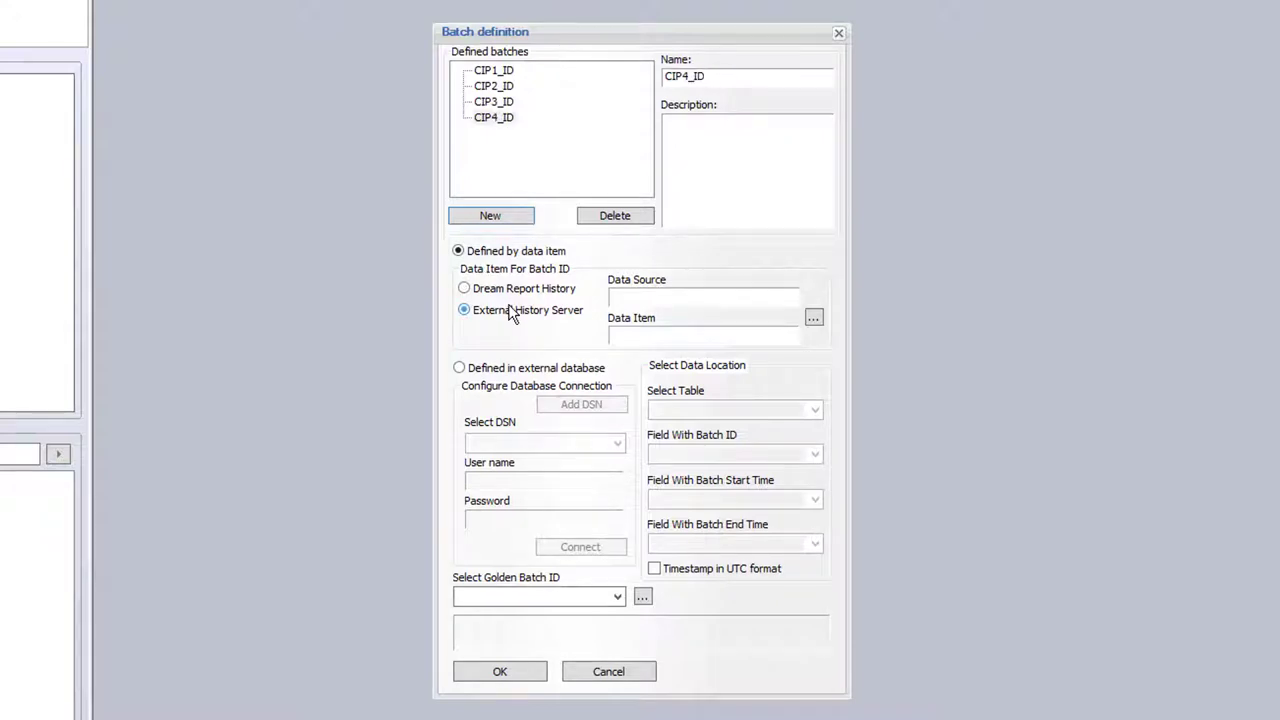
left_click(814, 318)
left_click(721, 117)
left_click(560, 131)
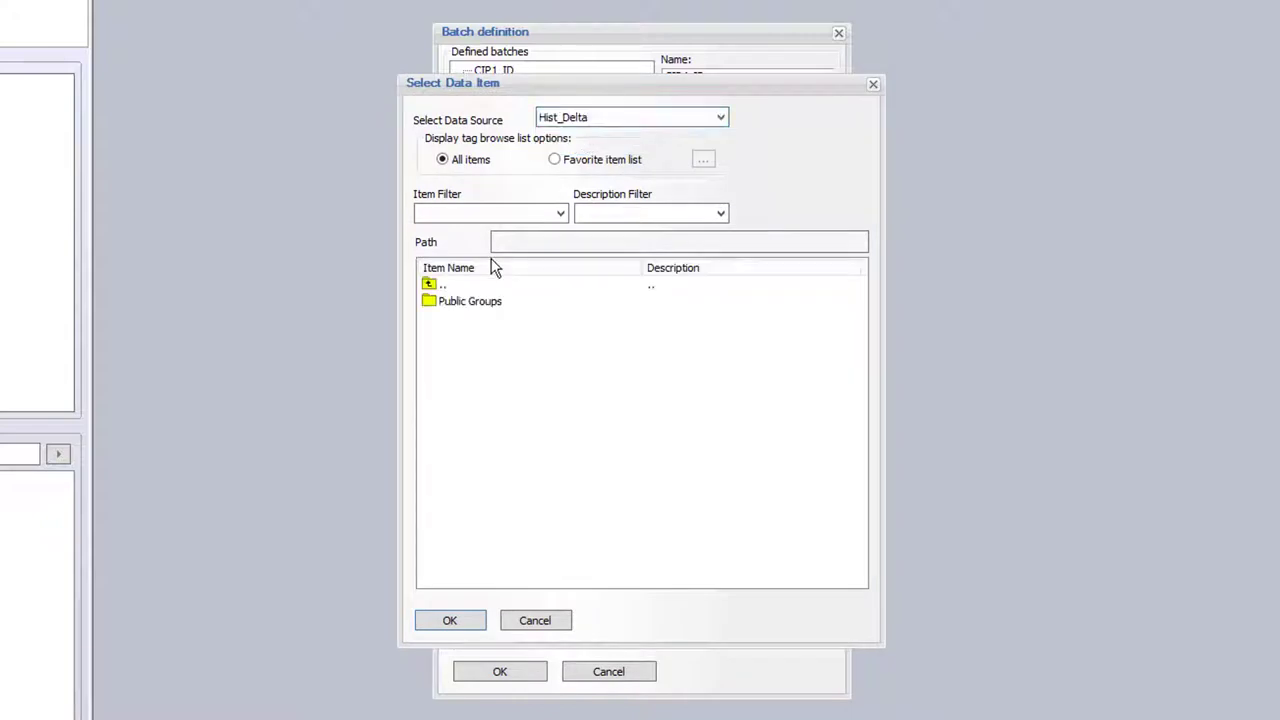
double_click(461, 304)
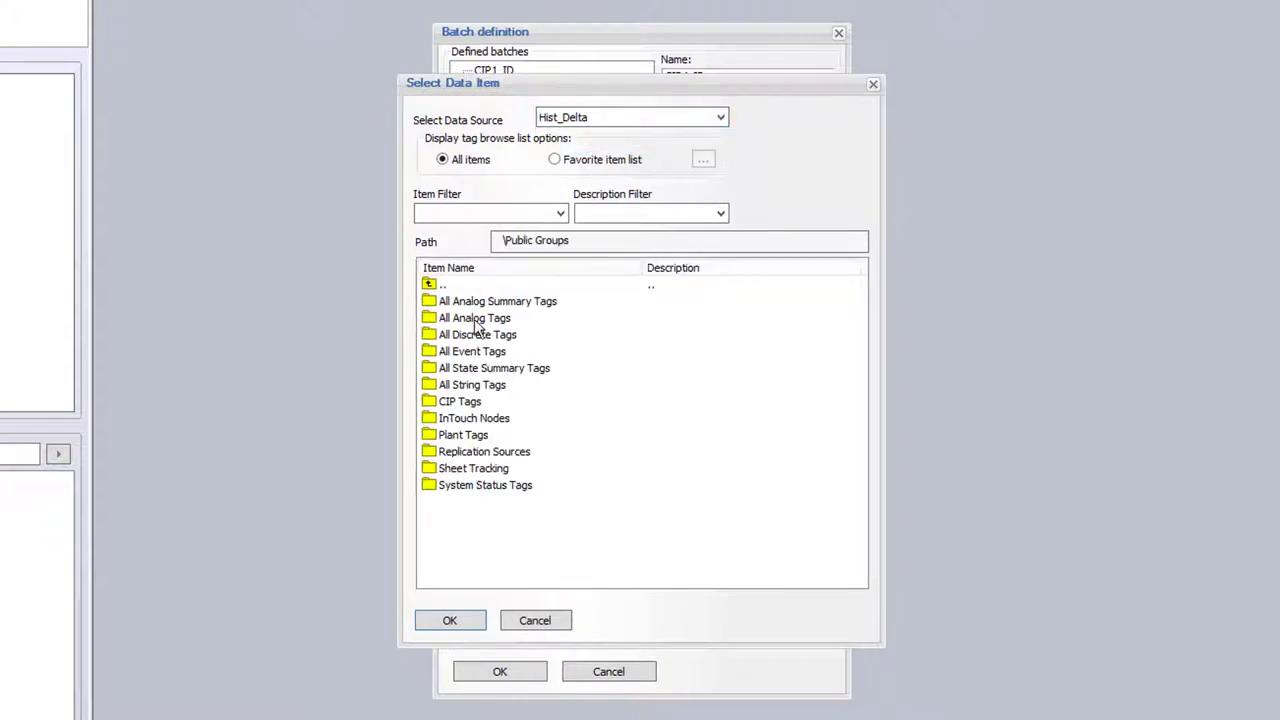
double_click(490, 384)
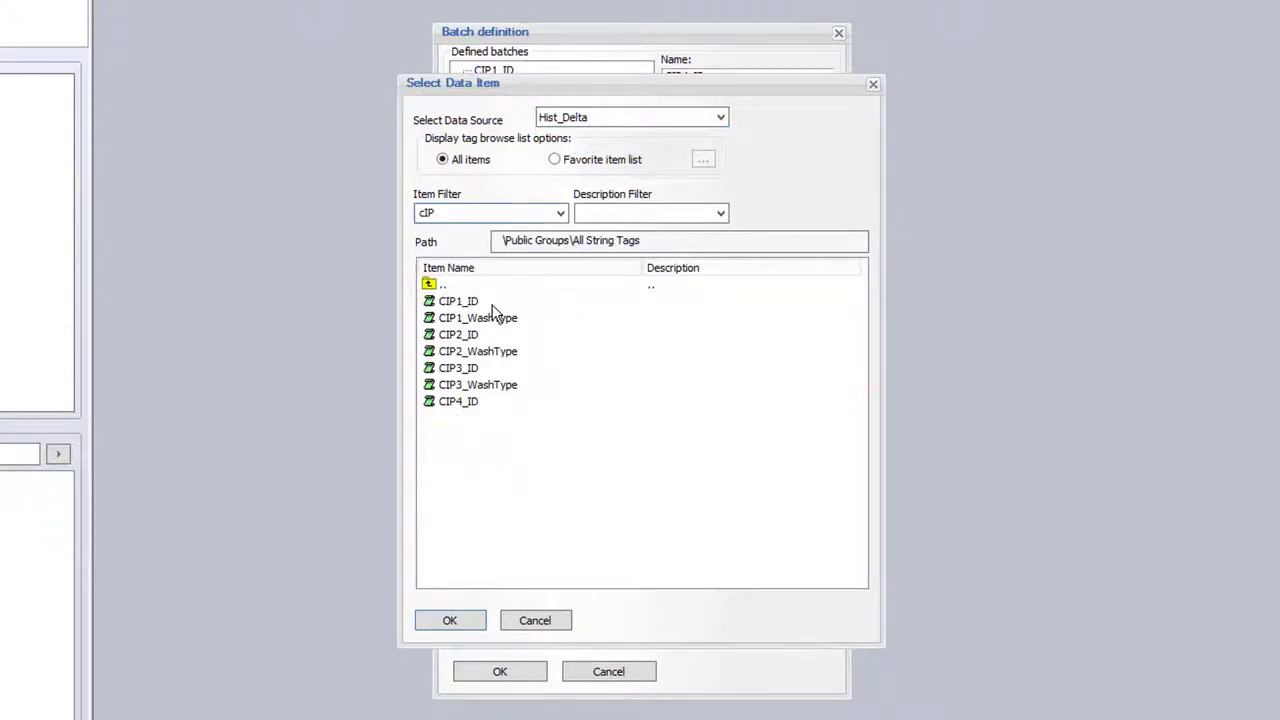
double_click(468, 401)
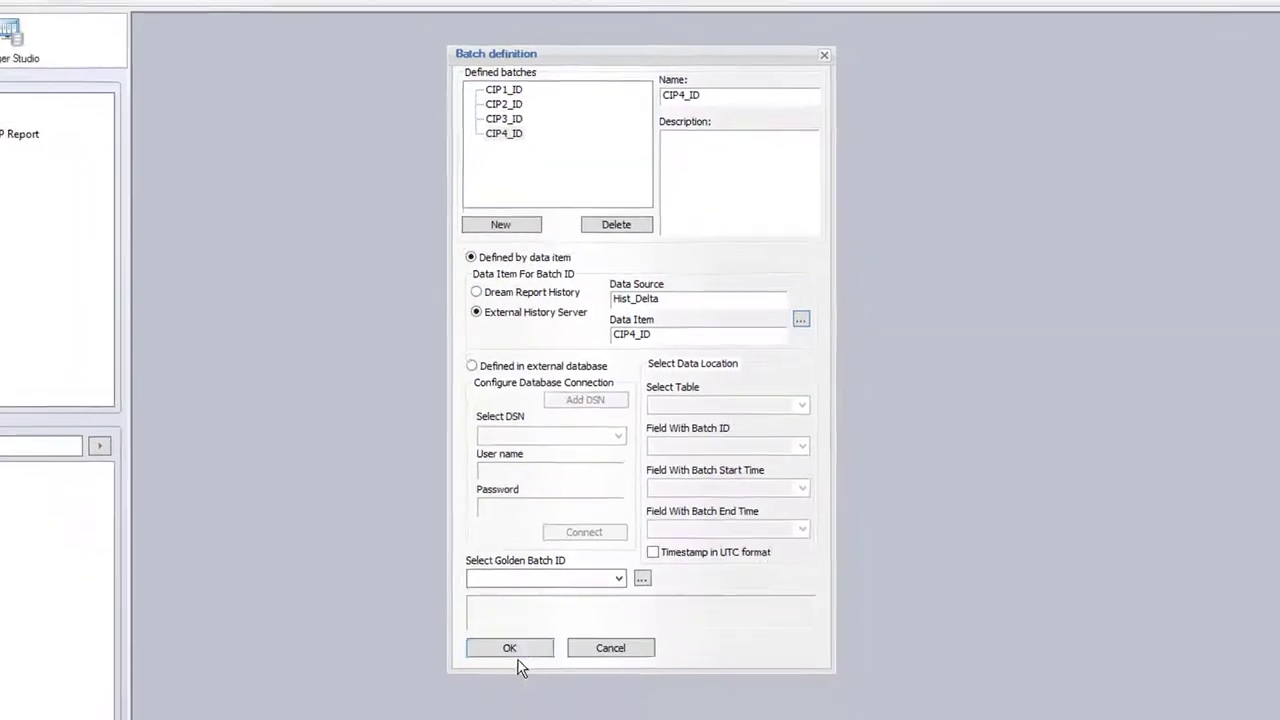
left_click(516, 664)
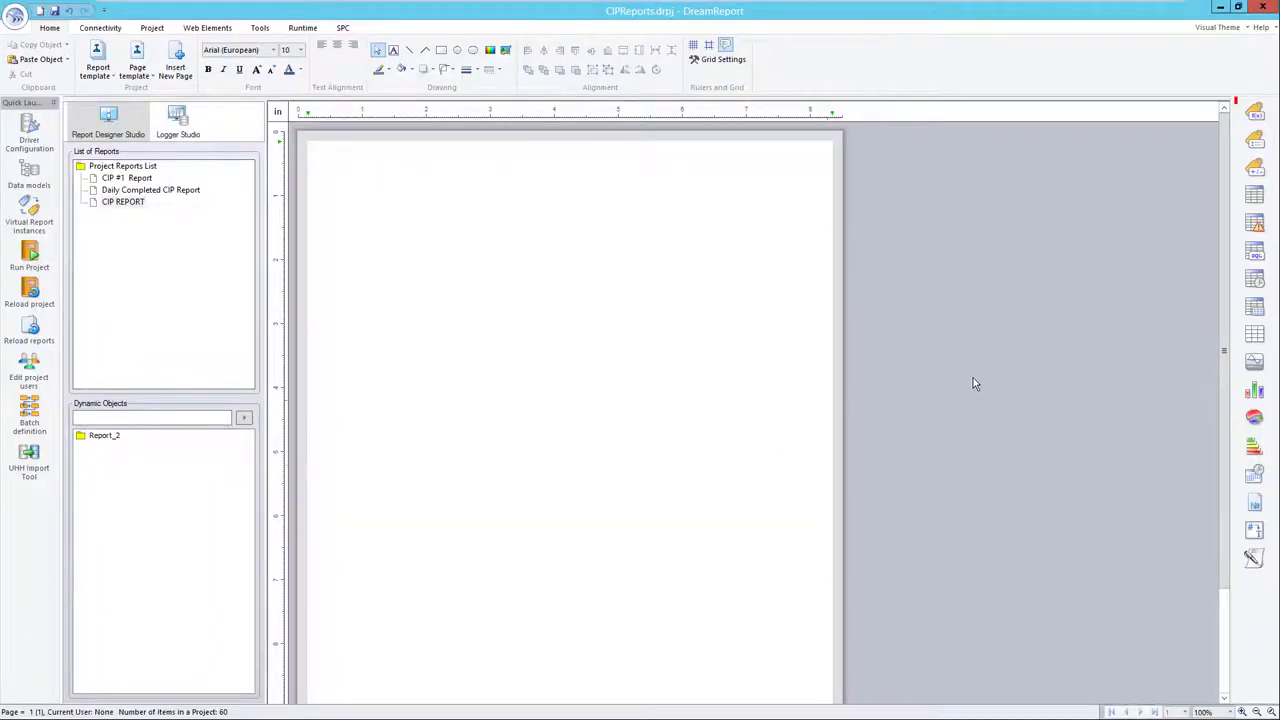
- Place single data value CIP_ID with function Batch ID, batch-based period on batch CIP1_ID
left_click(1255, 113)
left_click(489, 212)
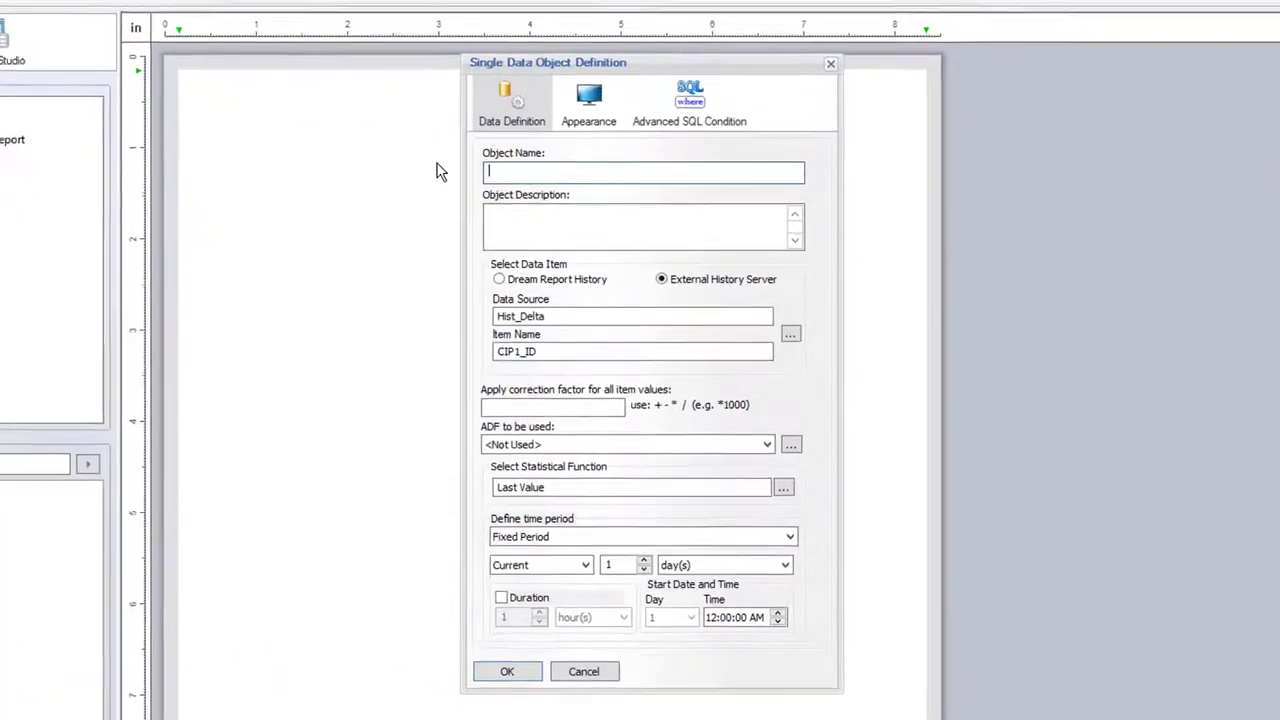
type("CIP_ID")
left_click(789, 494)
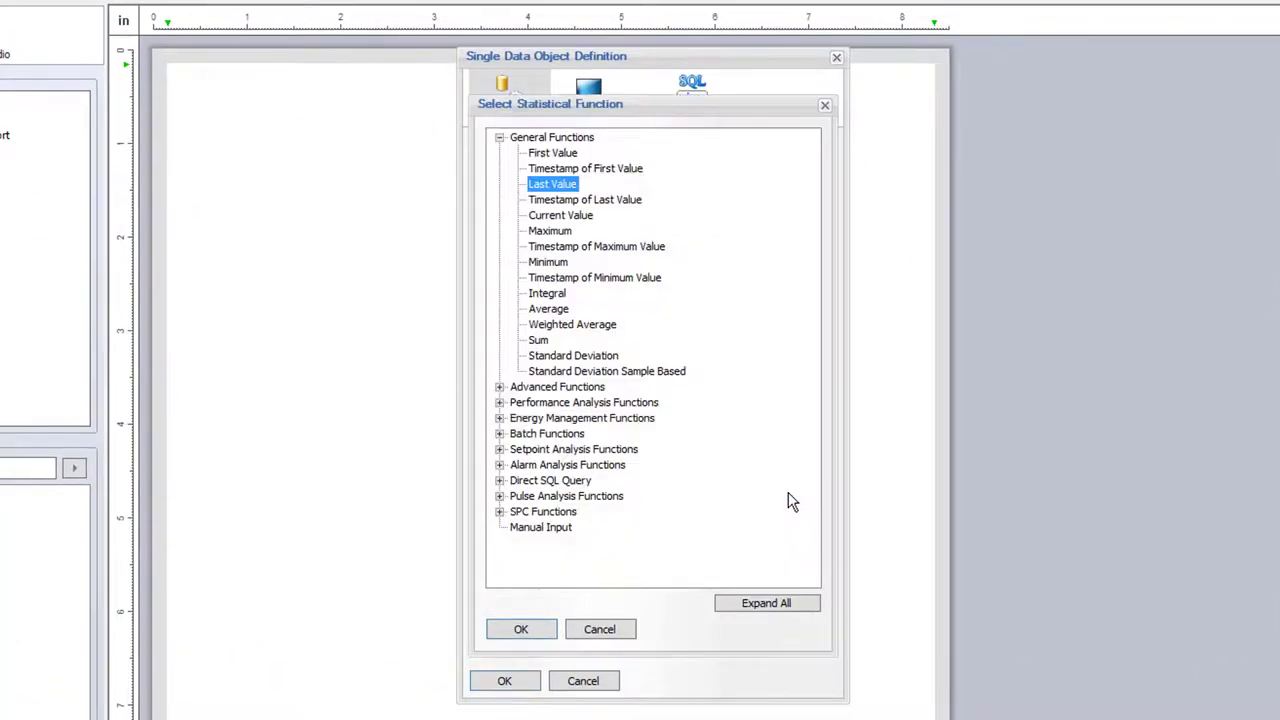
left_click(499, 433)
left_click(548, 450)
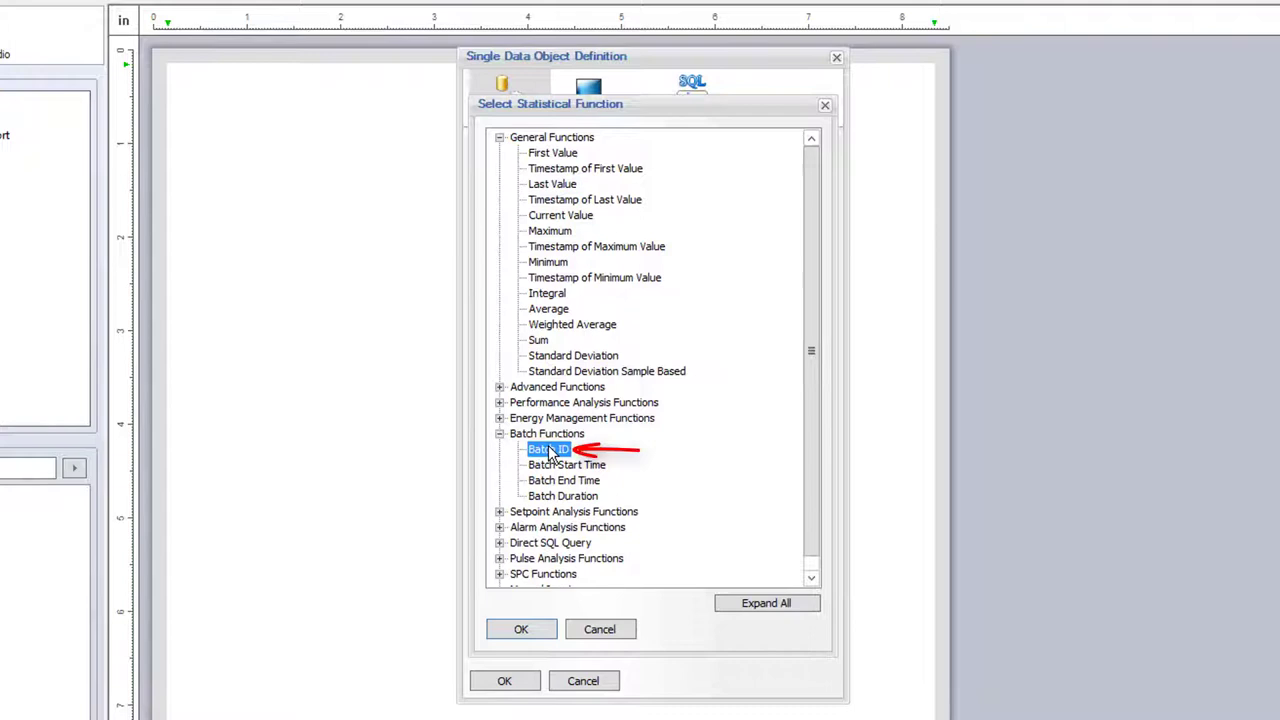
double_click(548, 450)
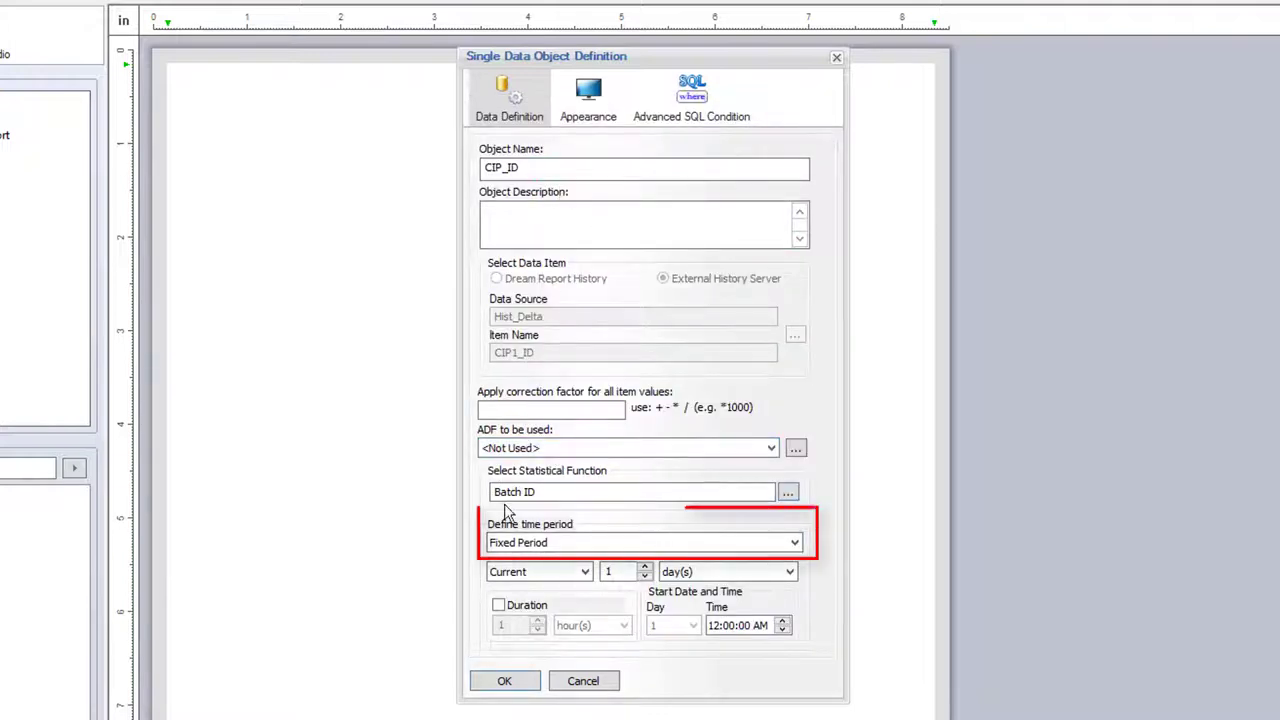
left_click(550, 542)
left_click(539, 586)
left_click(651, 580)
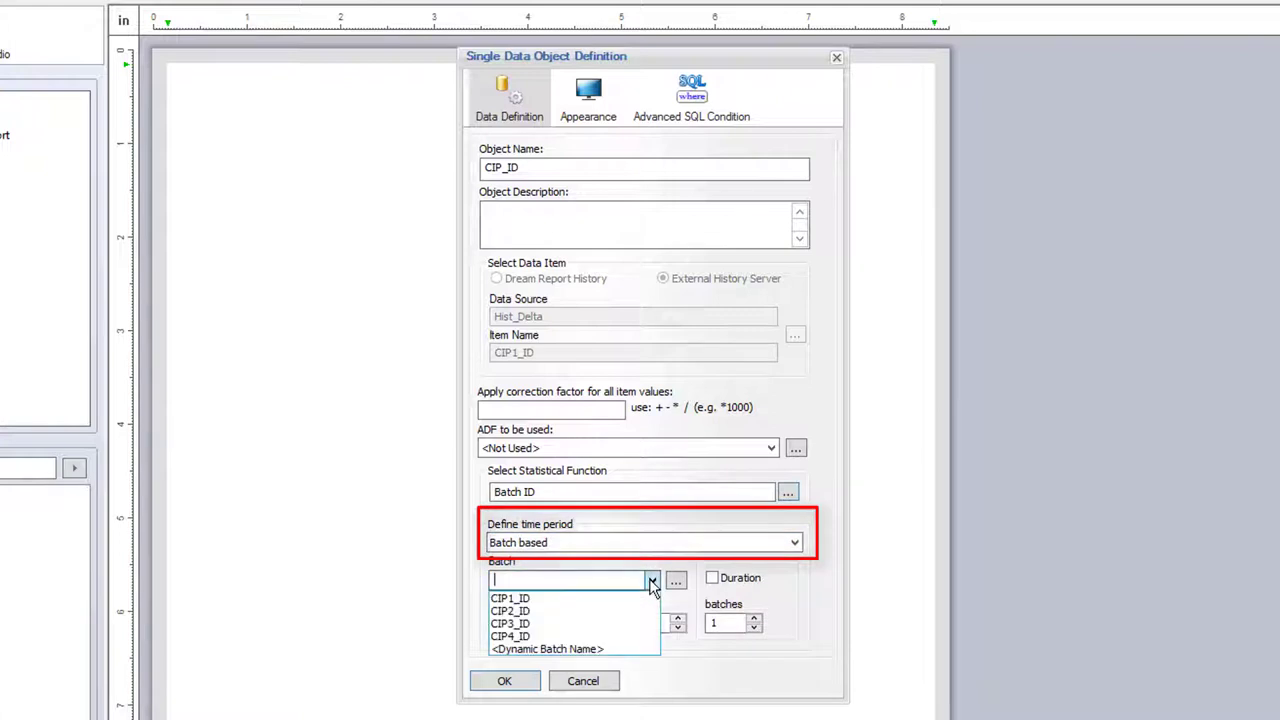
left_click(531, 599)
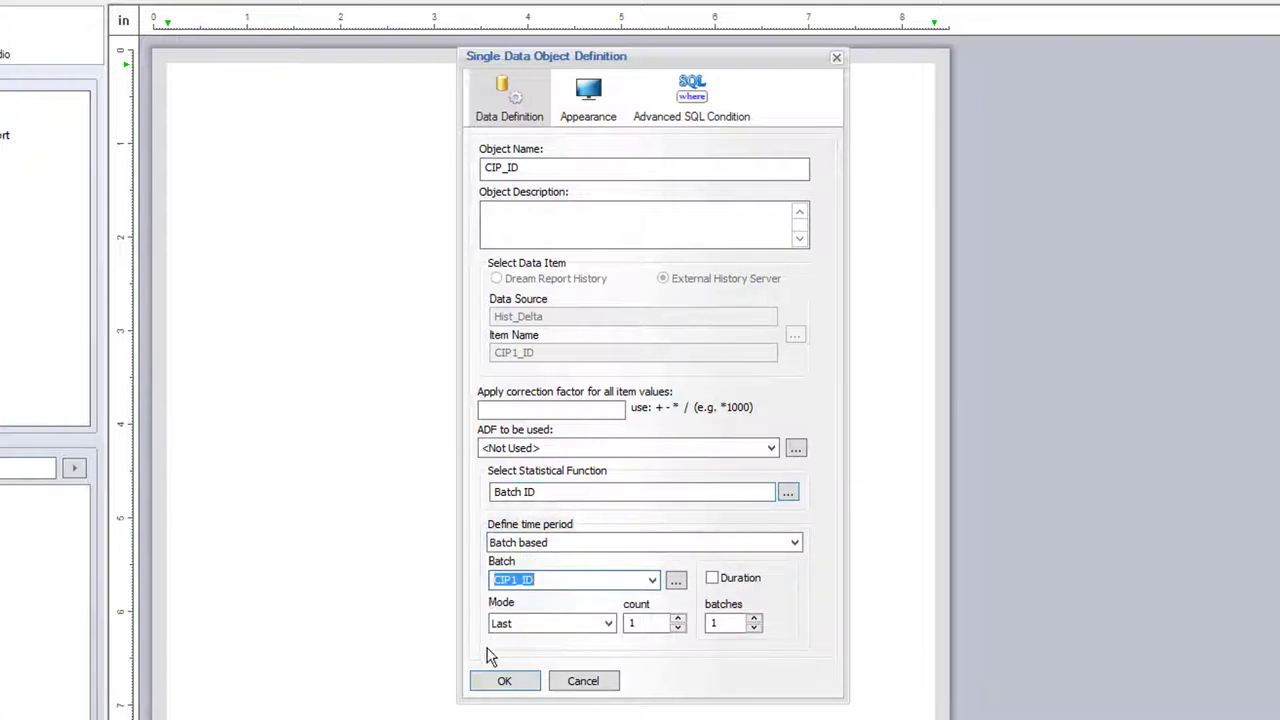
left_click(504, 681)
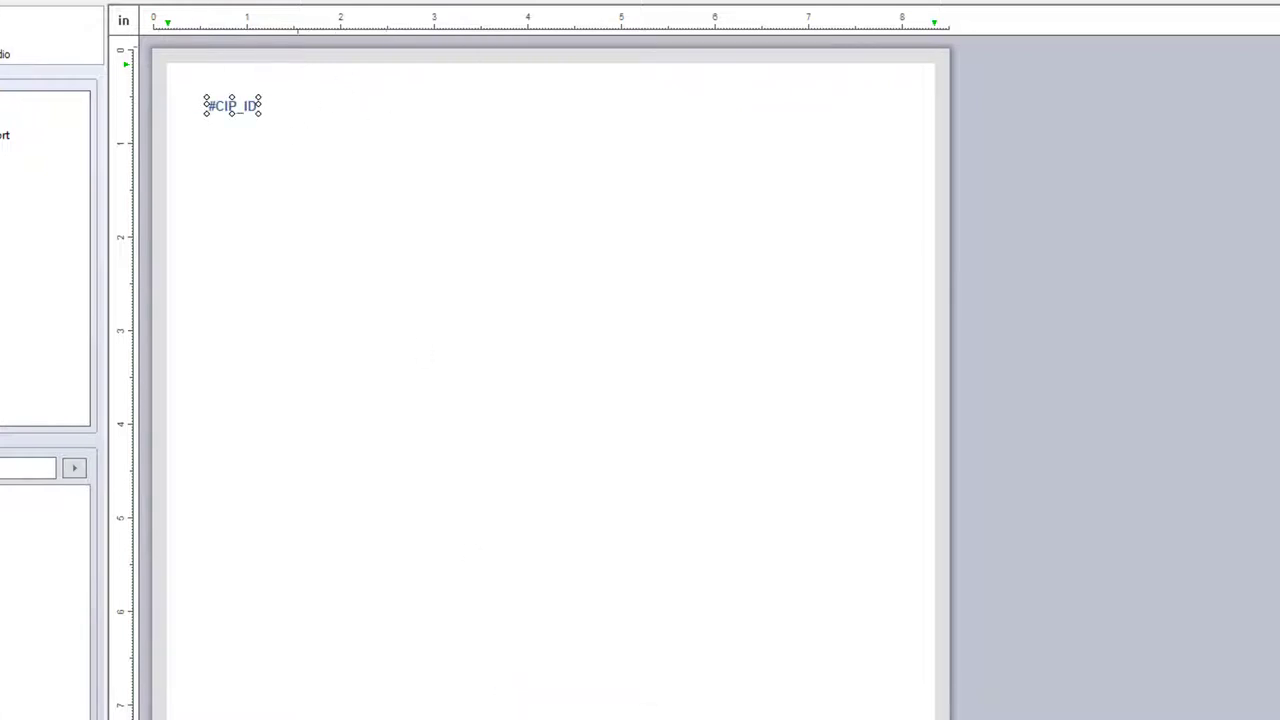
- Set the #CIP_ID text to font size 15
left_click(205, 0)
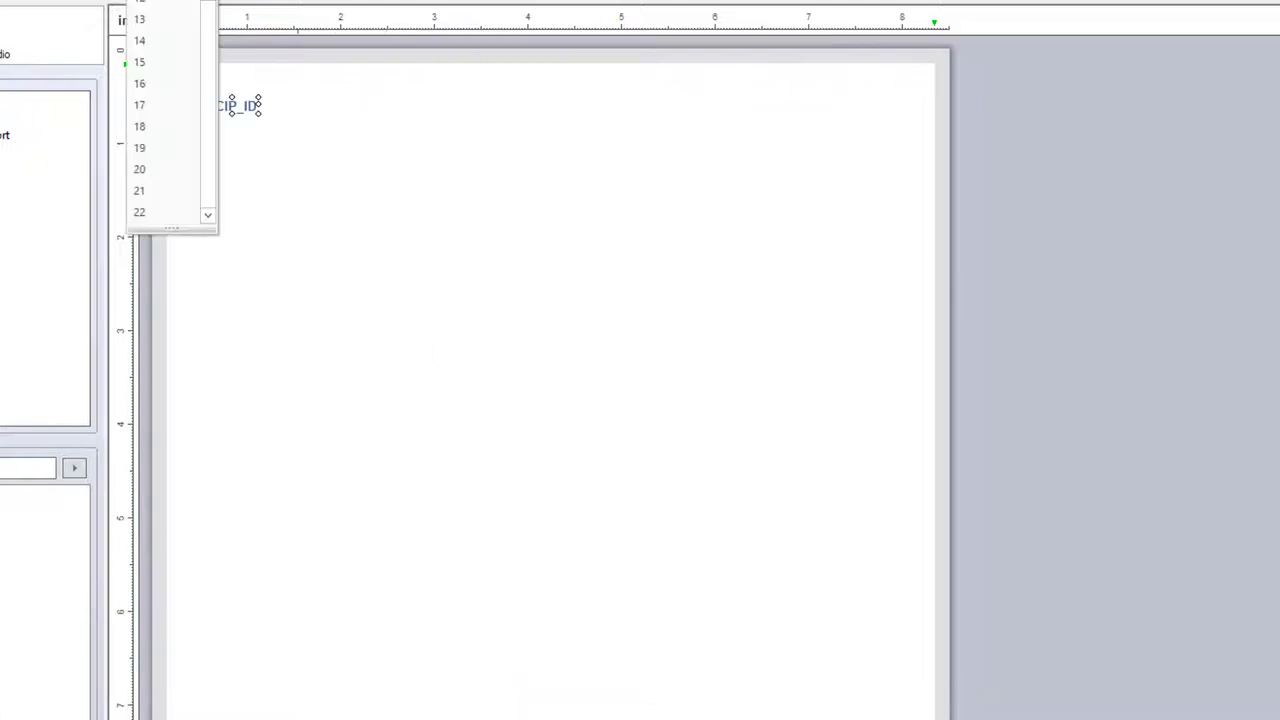
left_click(145, 66)
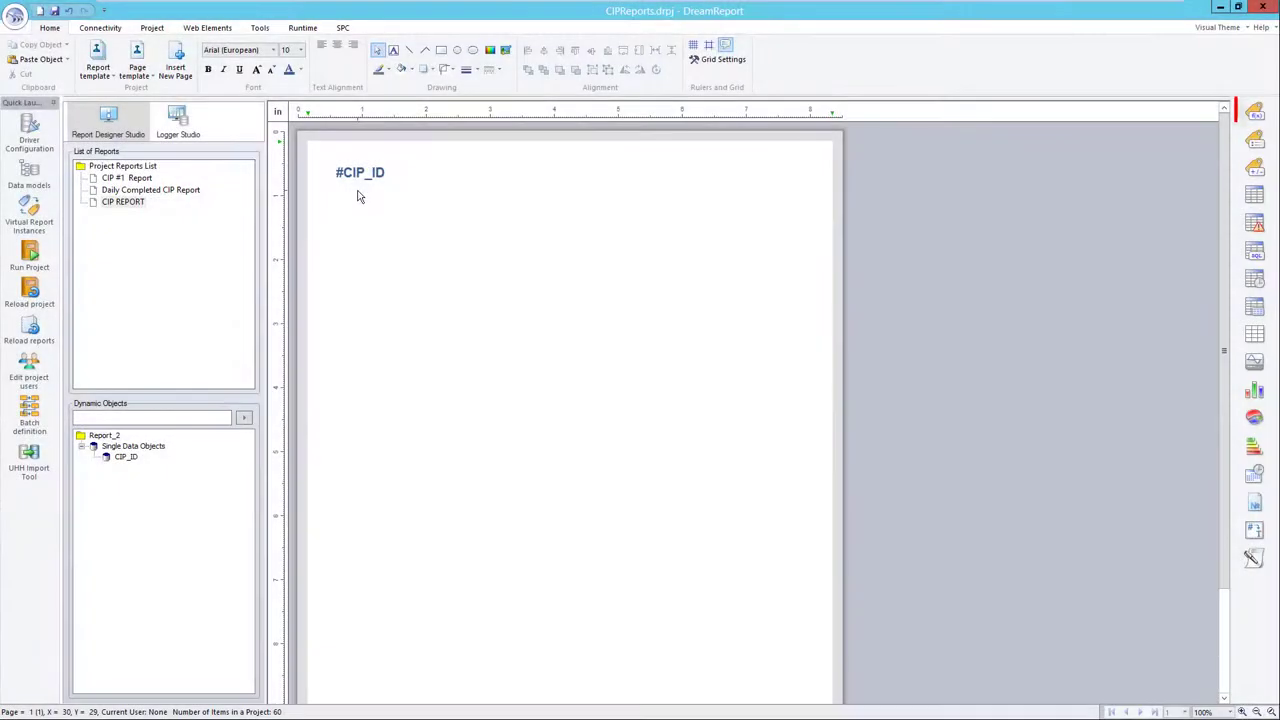
- Add CIP_START below #CIP_ID: Timestamp of First Value of CIP1_Status, CIP1_ID batch in Current mode
left_click(1255, 112)
left_click_drag(335, 206, 450, 251)
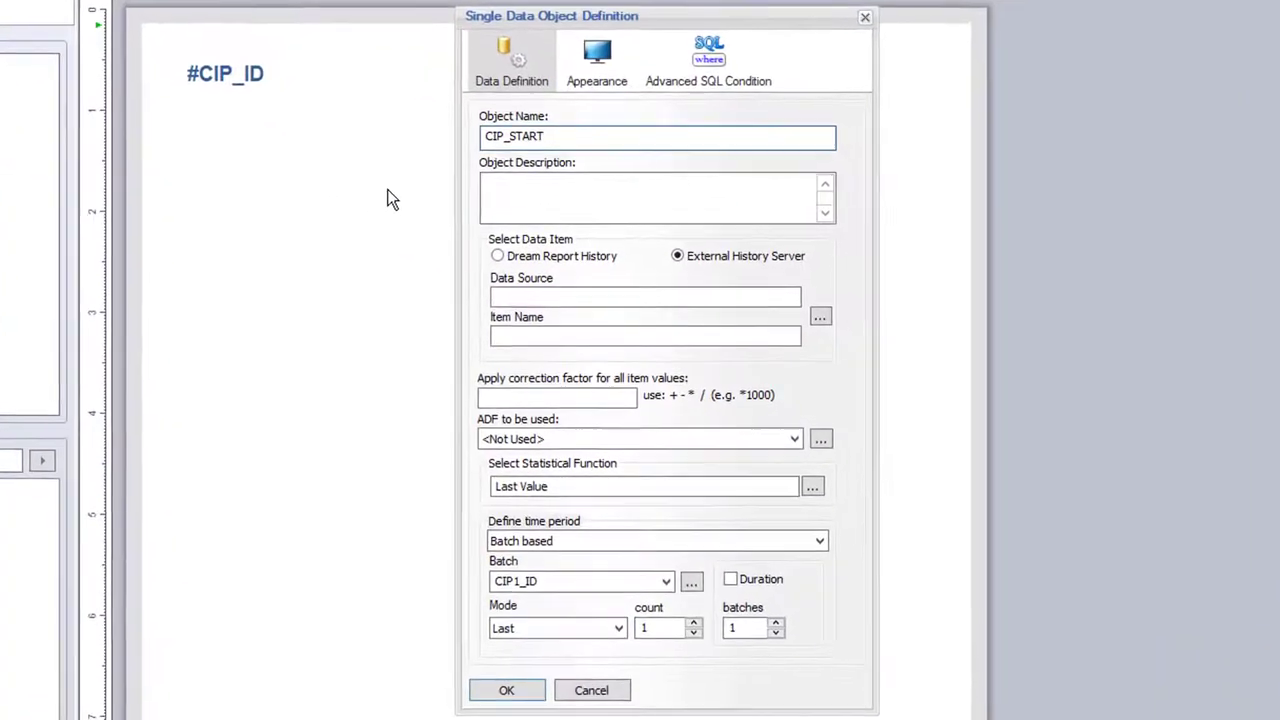
left_click(820, 316)
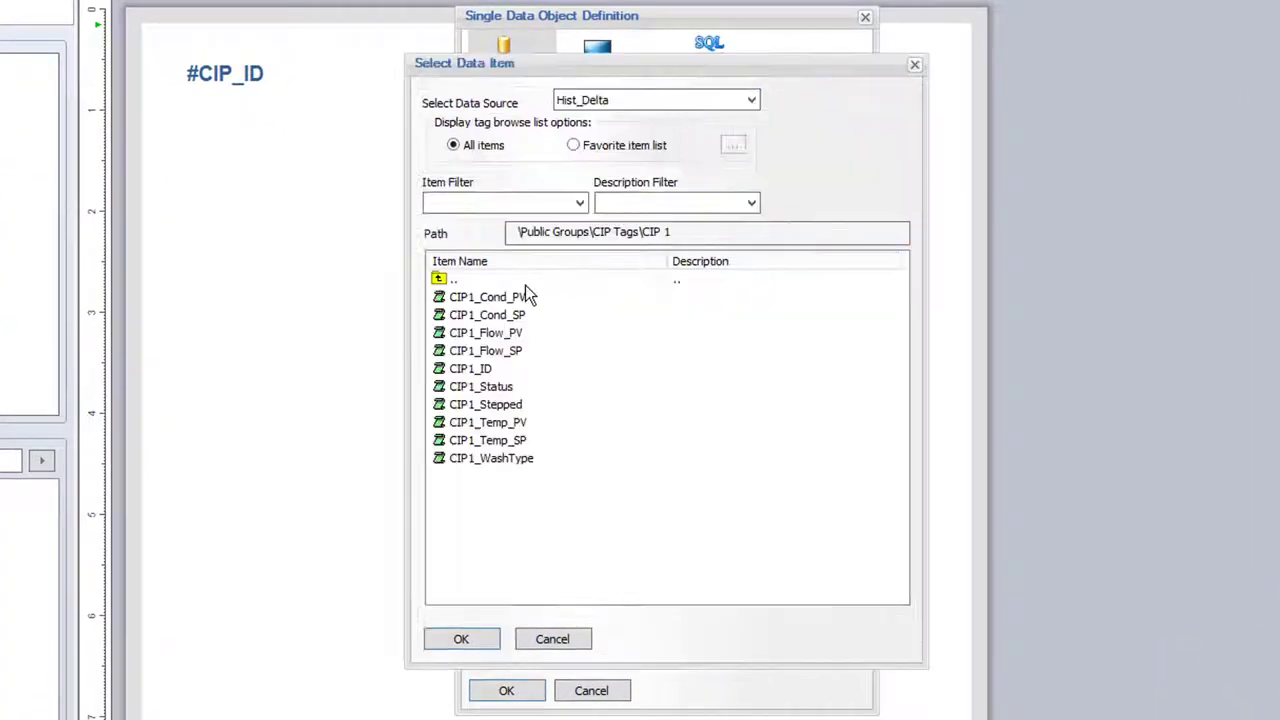
double_click(497, 386)
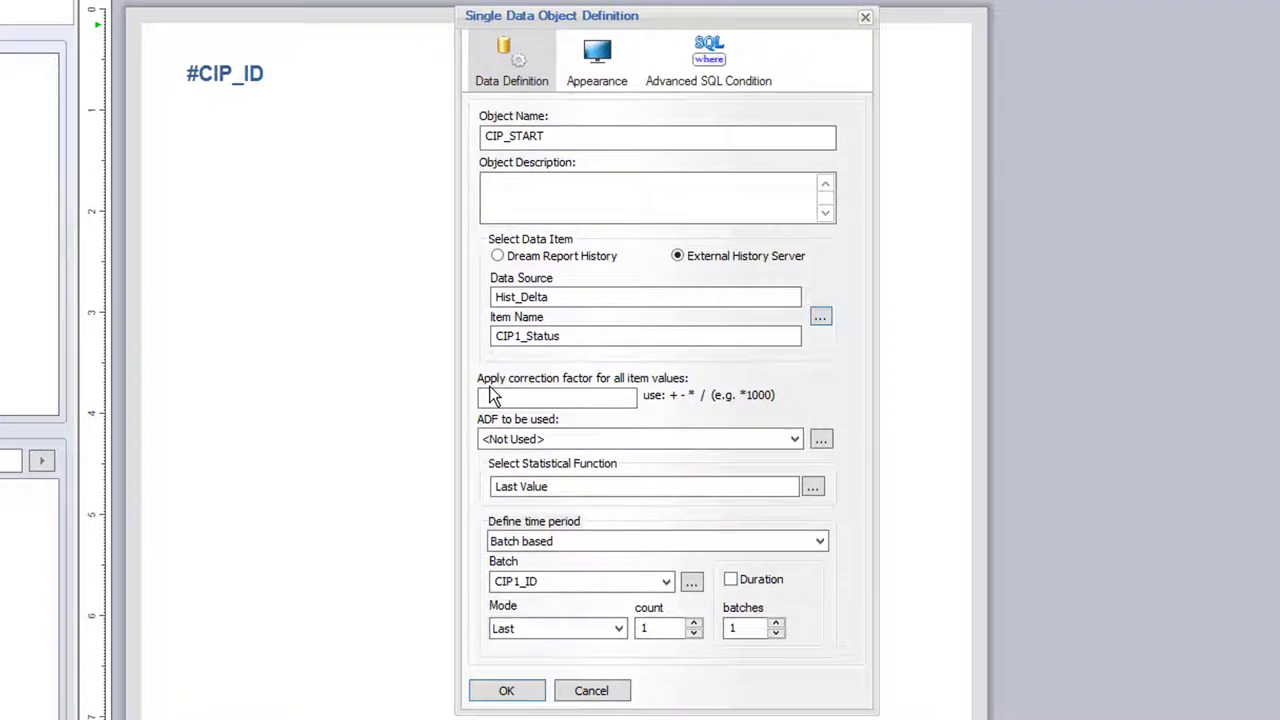
left_click(812, 488)
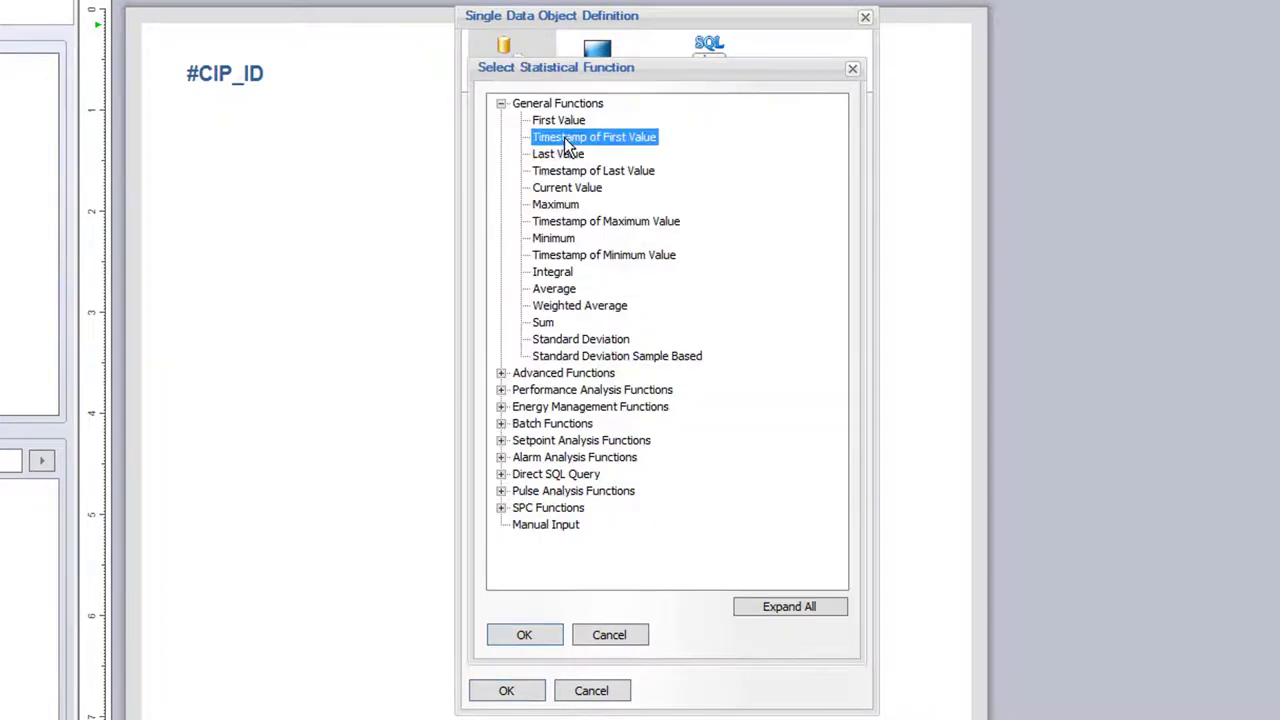
double_click(564, 140)
left_click(560, 628)
left_click(580, 657)
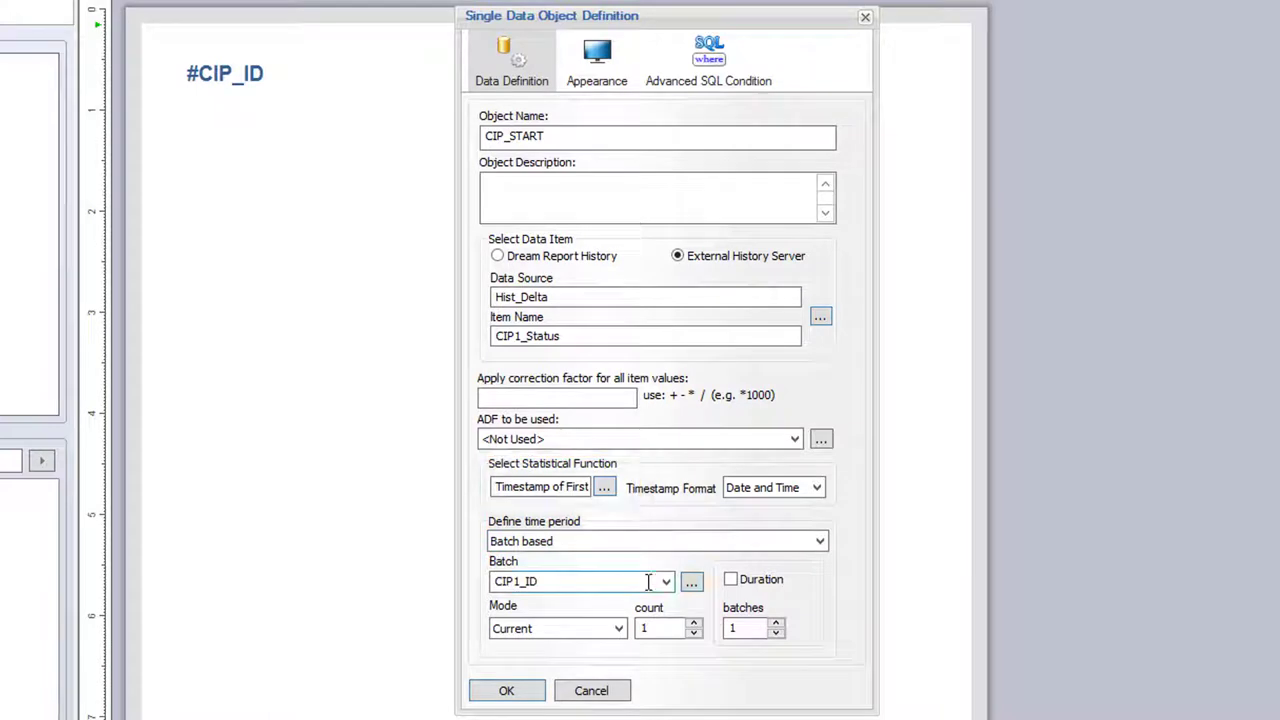
- Give CIP_START an SQL condition starting 'CIP1_Status ='
left_click(712, 66)
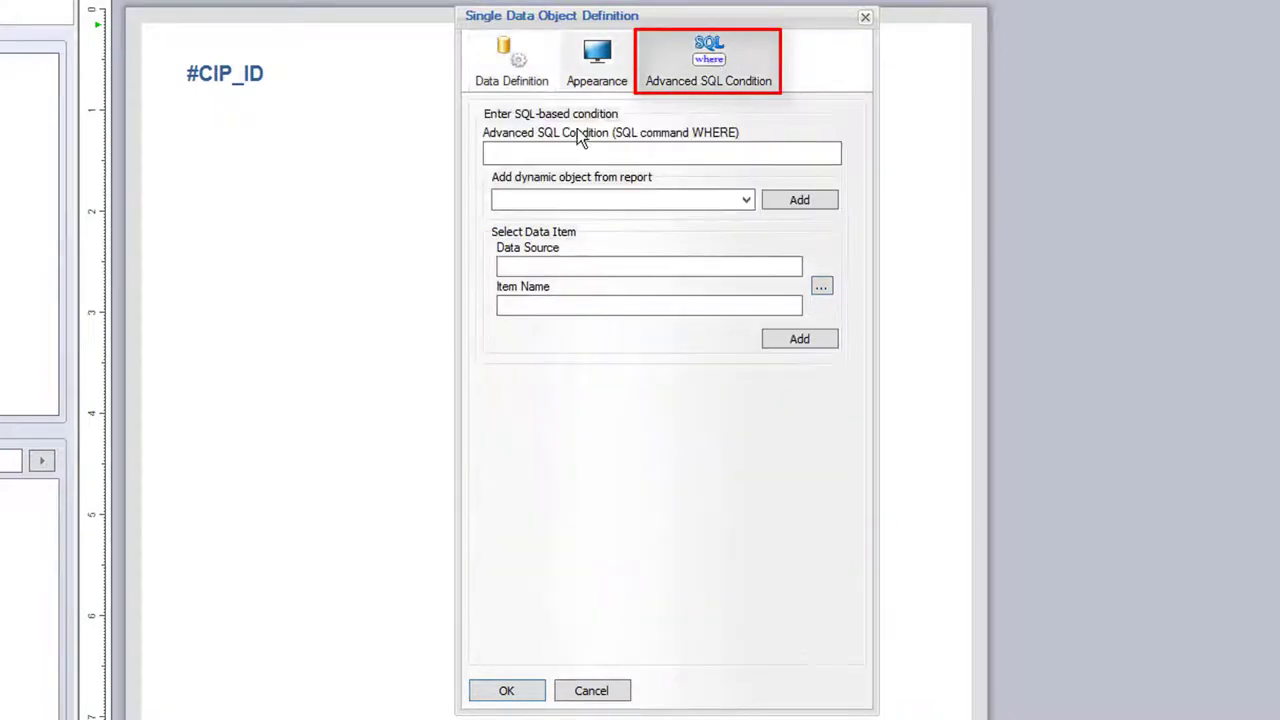
left_click(821, 288)
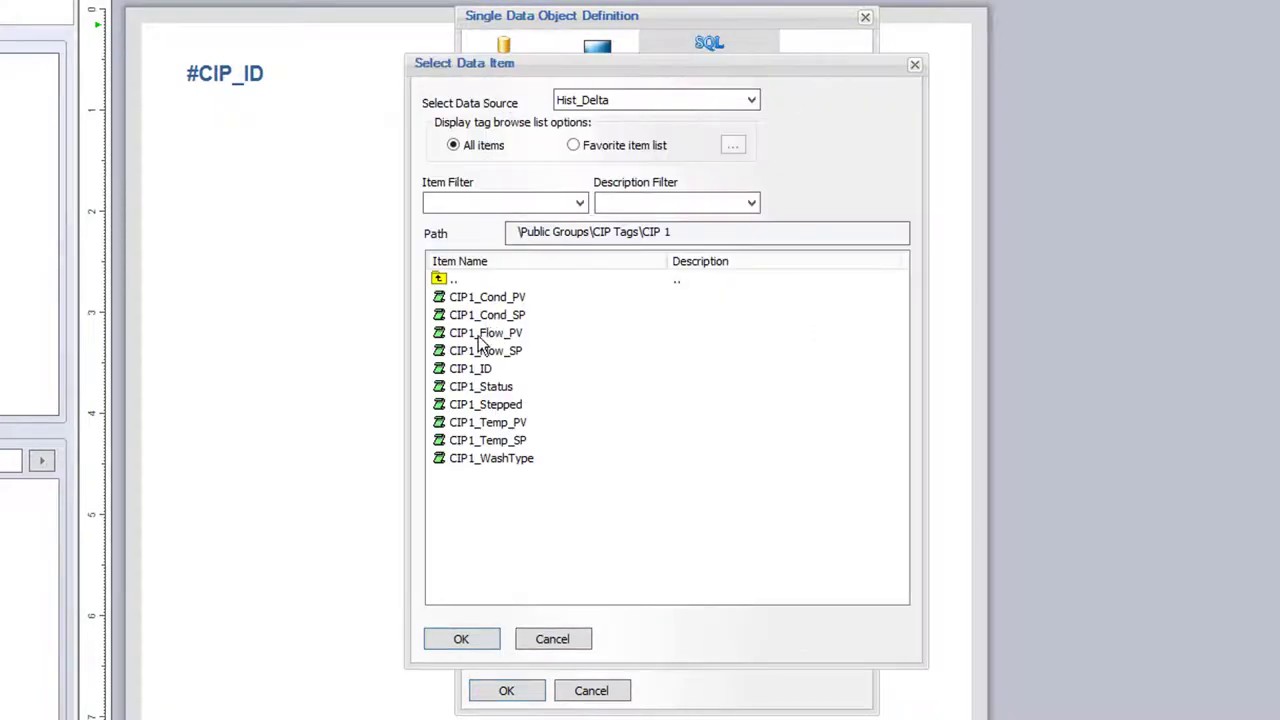
double_click(484, 388)
left_click(818, 342)
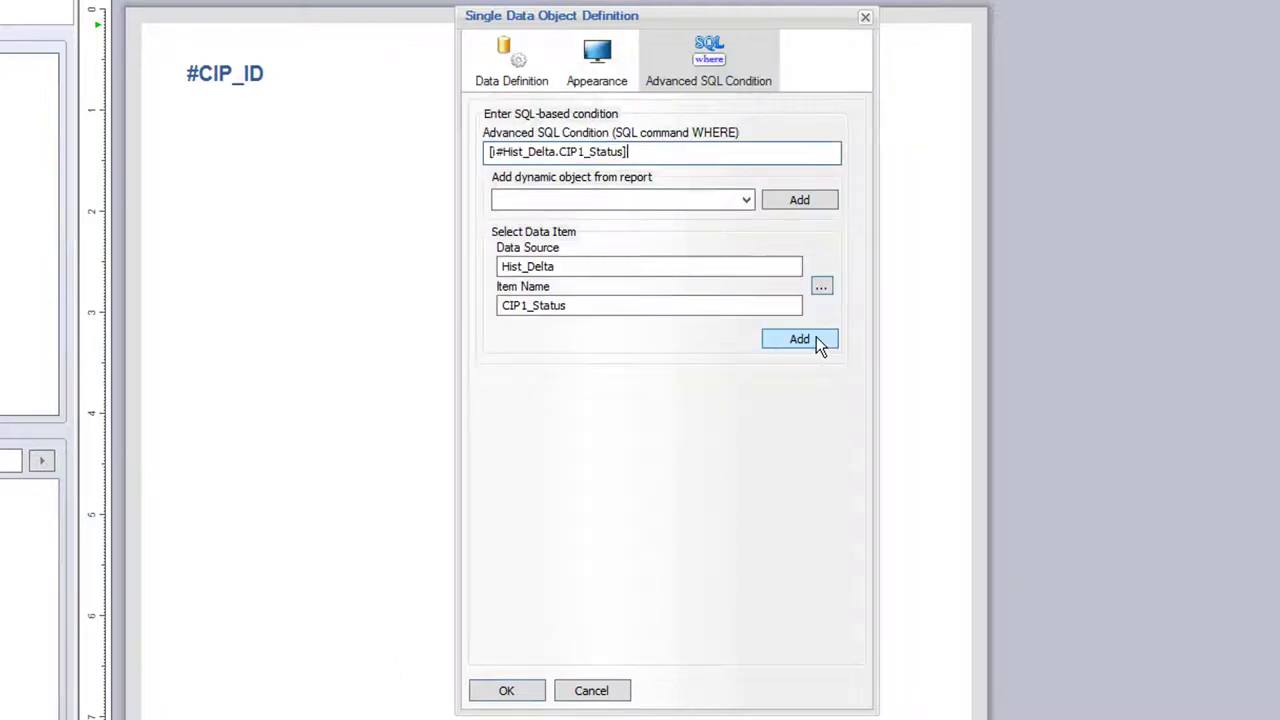
type("=")
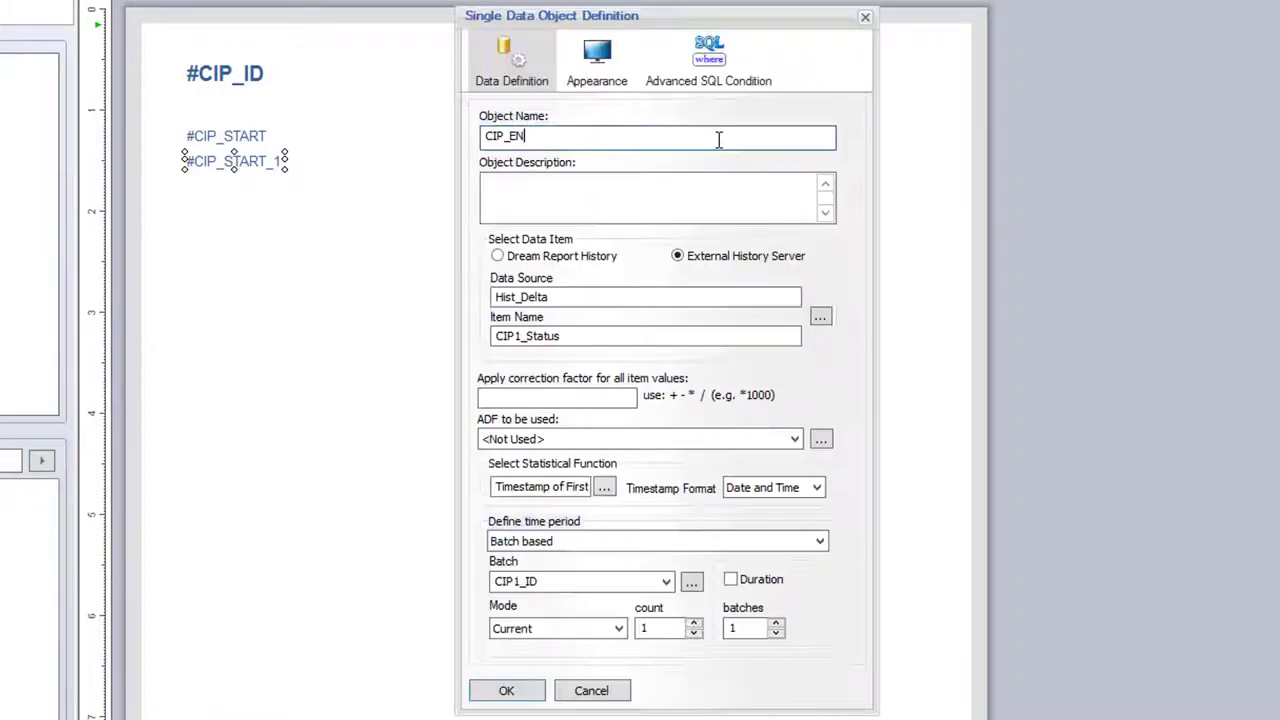
- Create CIP_END using Timestamp of Last Value, adjusting its SQL condition
left_click(606, 489)
left_click(606, 172)
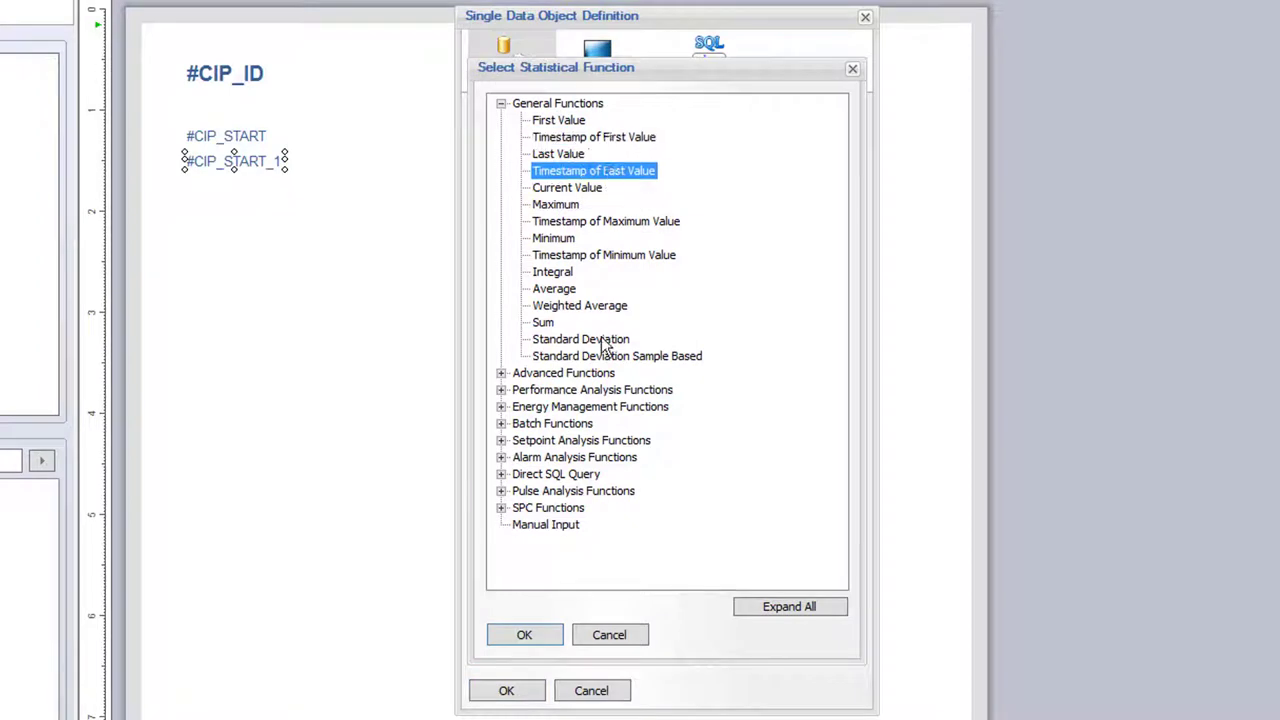
left_click(528, 636)
left_click(709, 60)
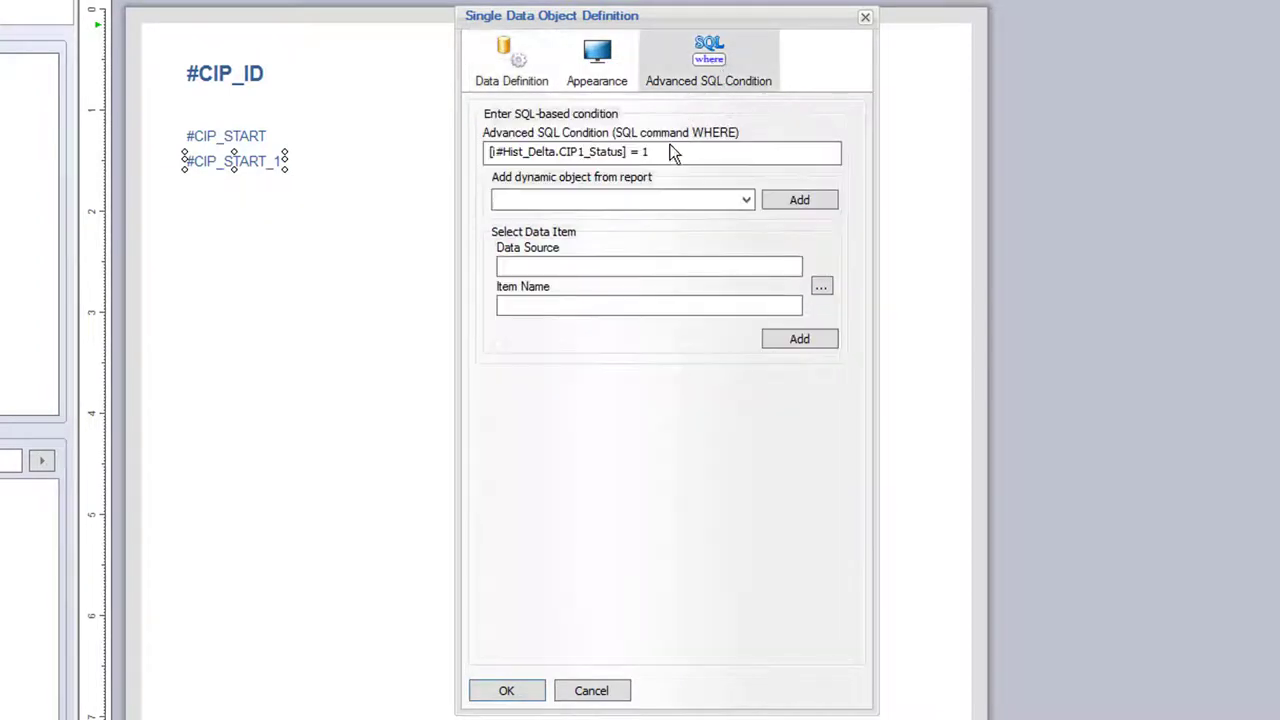
left_click(646, 152)
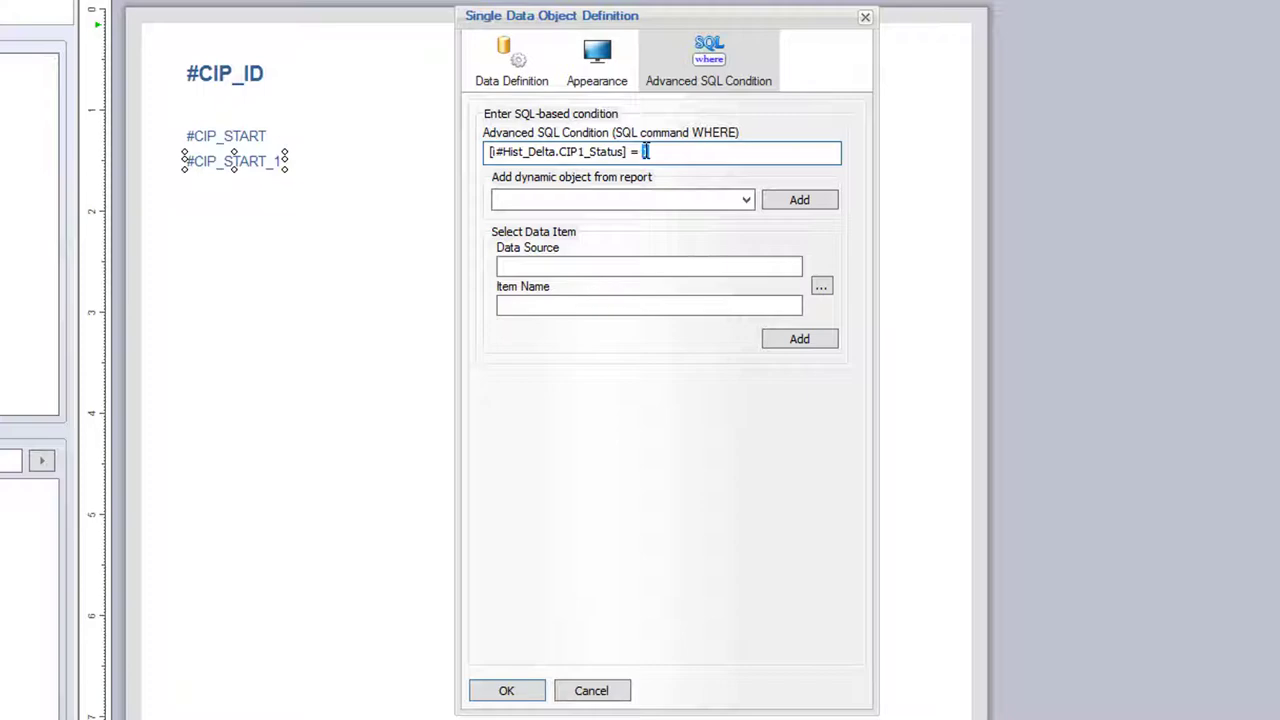
left_click(531, 692)
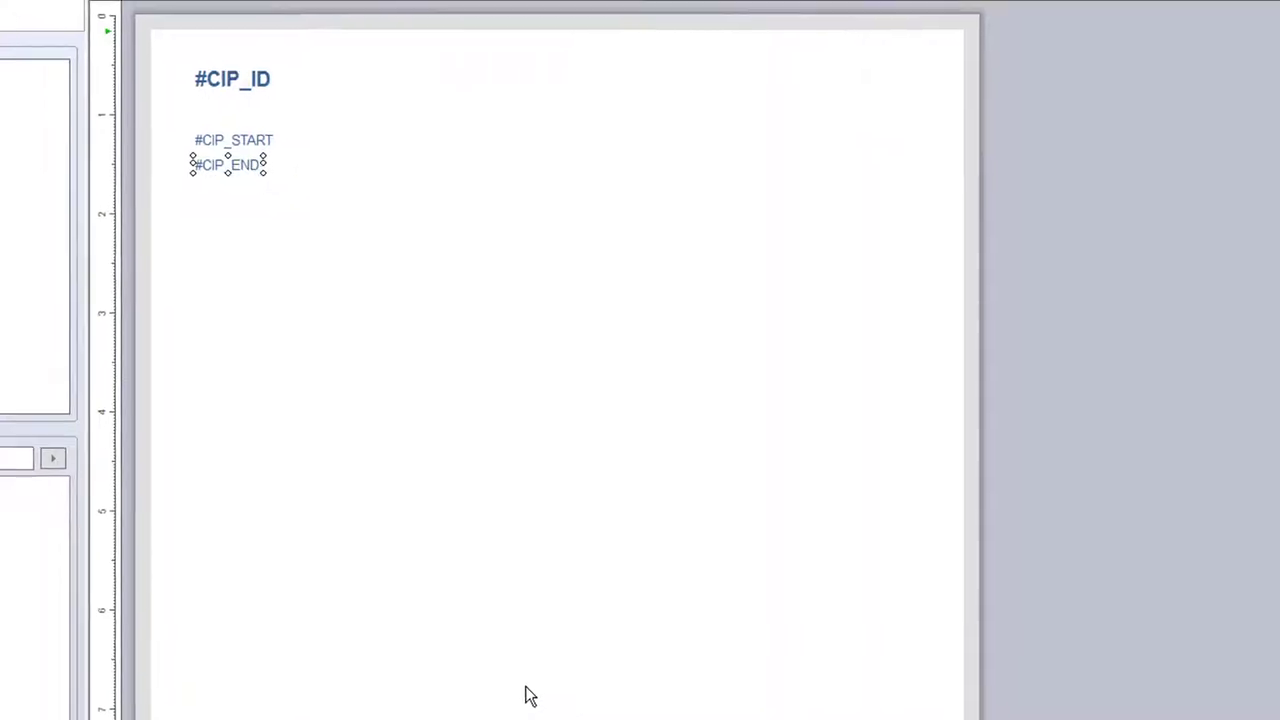
left_click(440, 332)
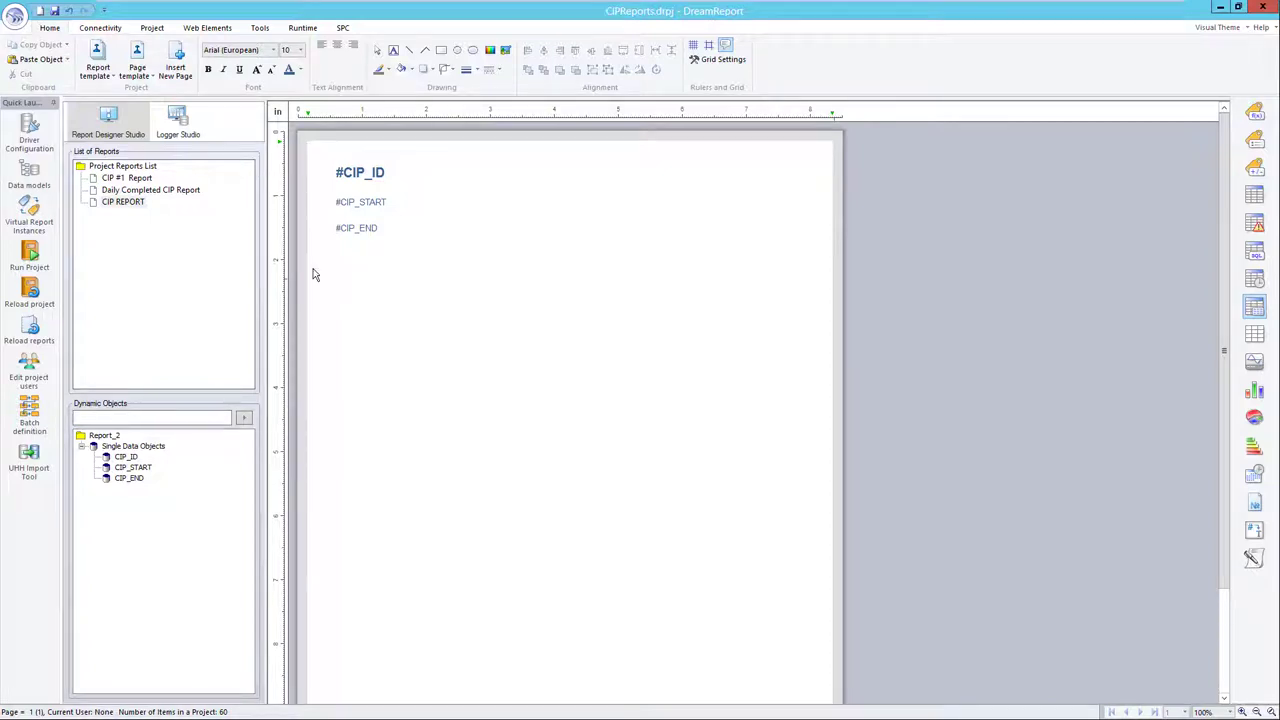
- Draw a statistical table from Hist_Delta listing CIP1_Cond_PV, CIP1_Flow_PV and CIP1_Temp_PV
mouse_move(336, 247)
left_mouse_down()
mouse_move(549, 337)
mouse_move(770, 338)
mouse_move(788, 320)
left_mouse_up()
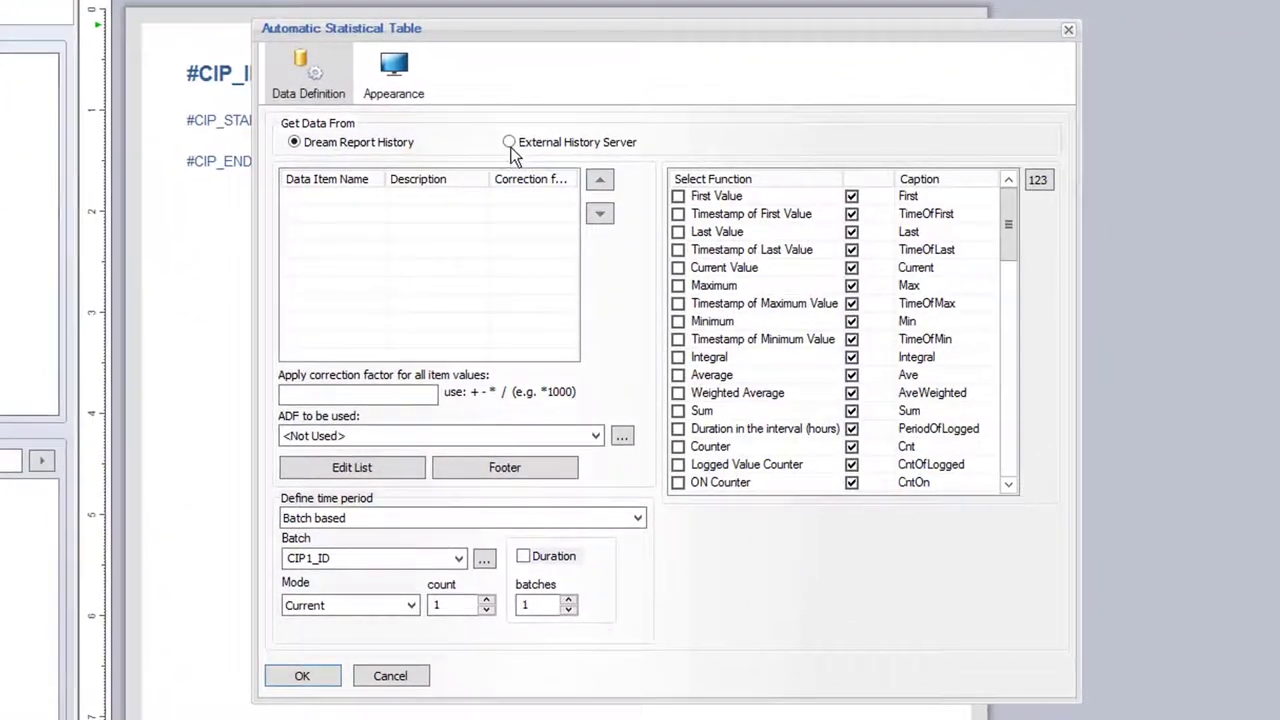
left_click(509, 142)
left_click(364, 466)
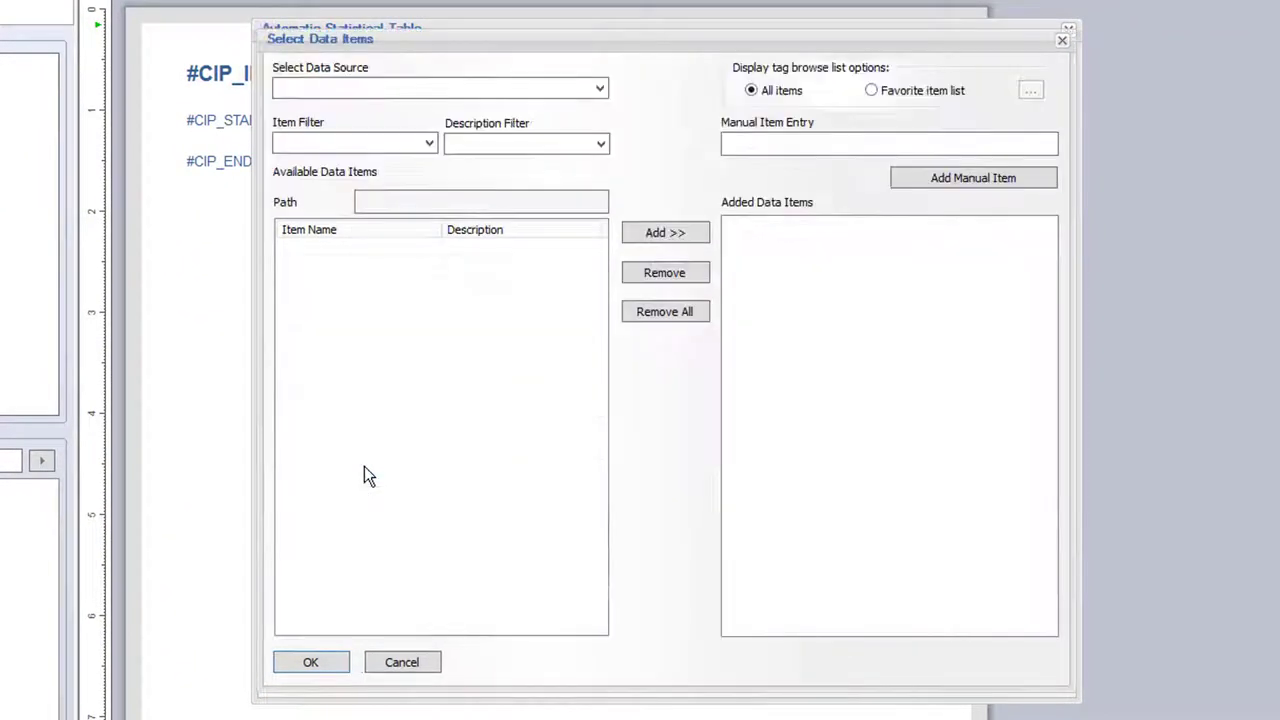
left_click(600, 88)
left_click(440, 106)
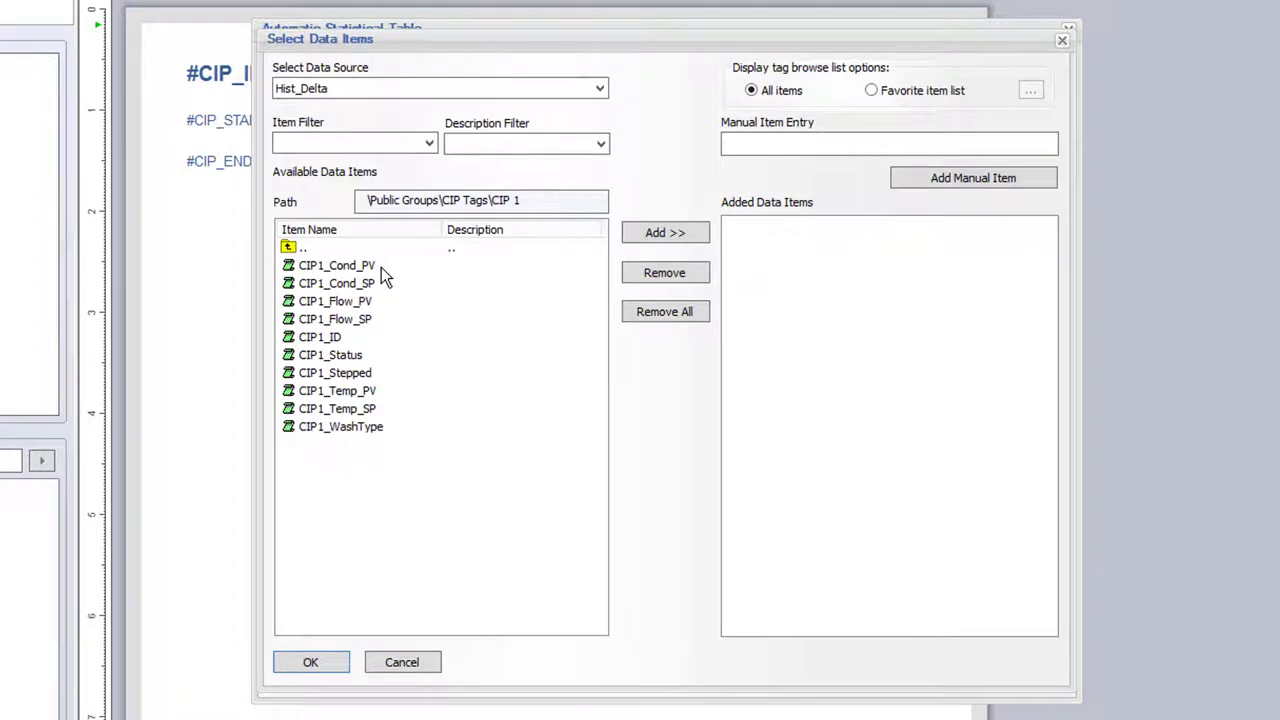
left_click(367, 268)
left_click(357, 302, "ctrl")
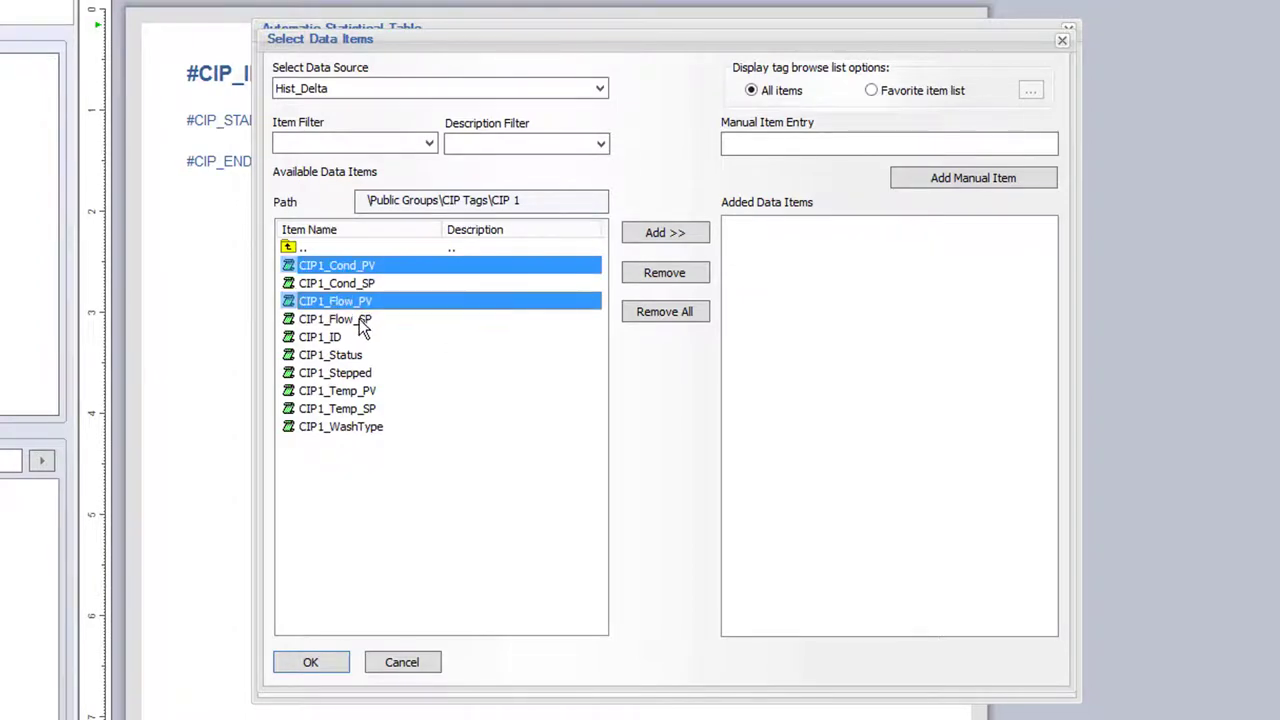
left_click(368, 392, "ctrl")
left_click(657, 240)
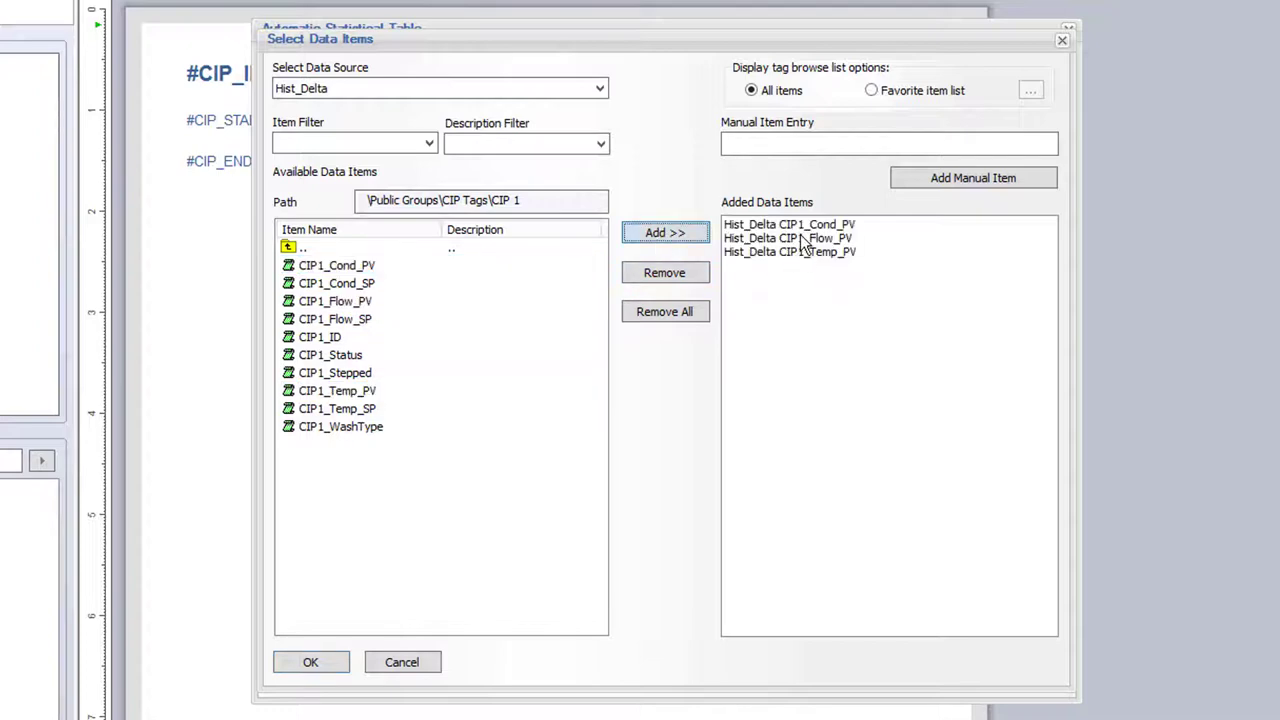
left_click(320, 661)
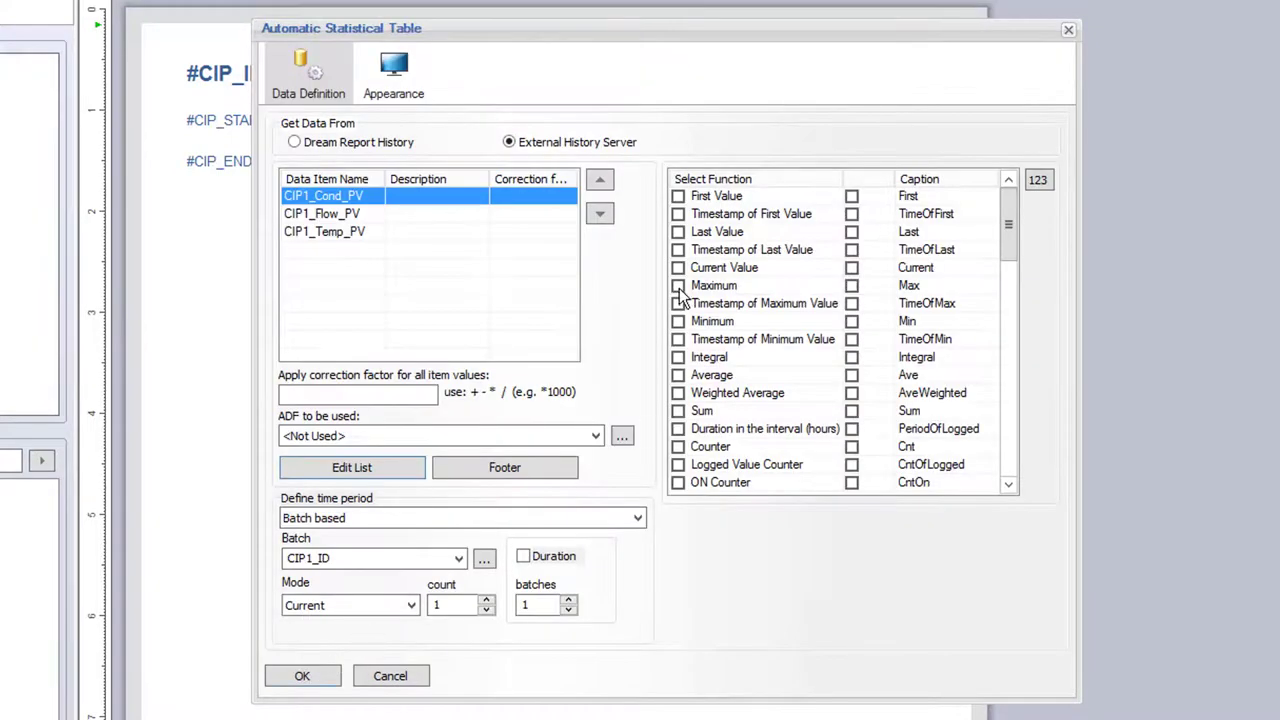
- Include the Maximum, Minimum, Average and Standard Deviation statistics
left_click(678, 285)
left_click(678, 321)
left_click(678, 375)
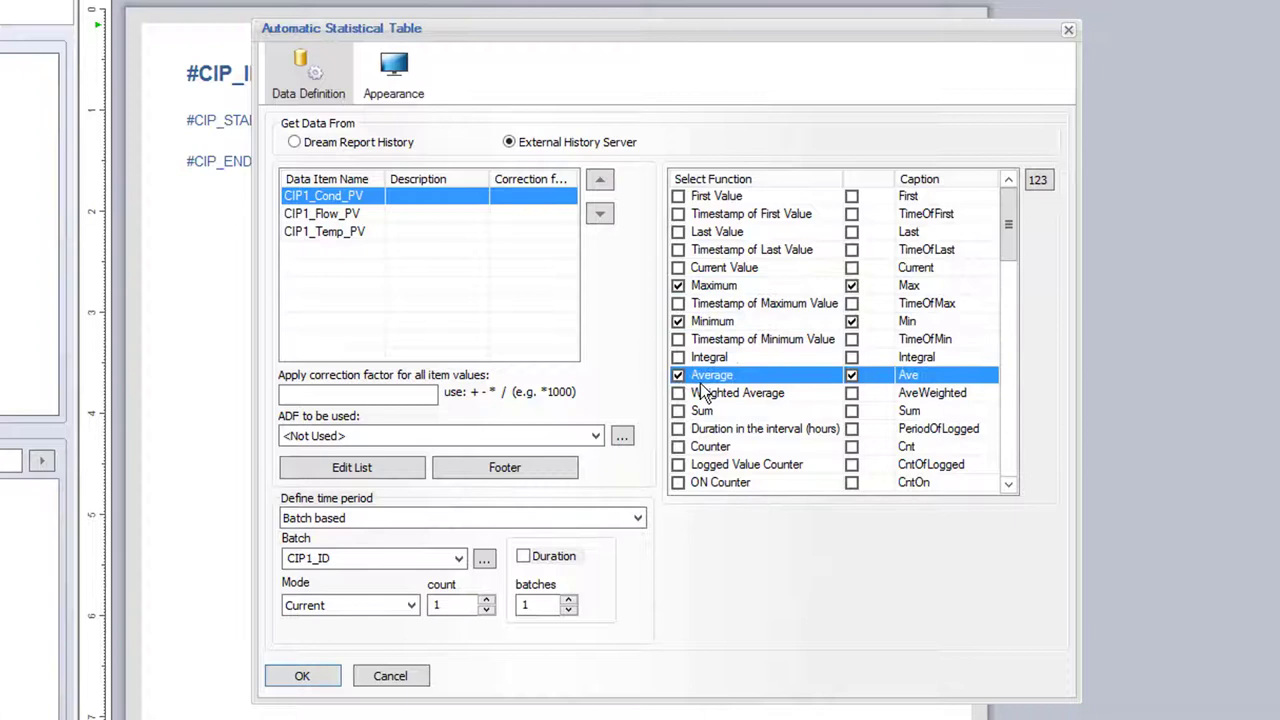
scroll(680, 380, "down", 2)
left_click(678, 482)
- Set a calculated time period from CIP_START to CIP_END and insert the table
left_click(372, 517)
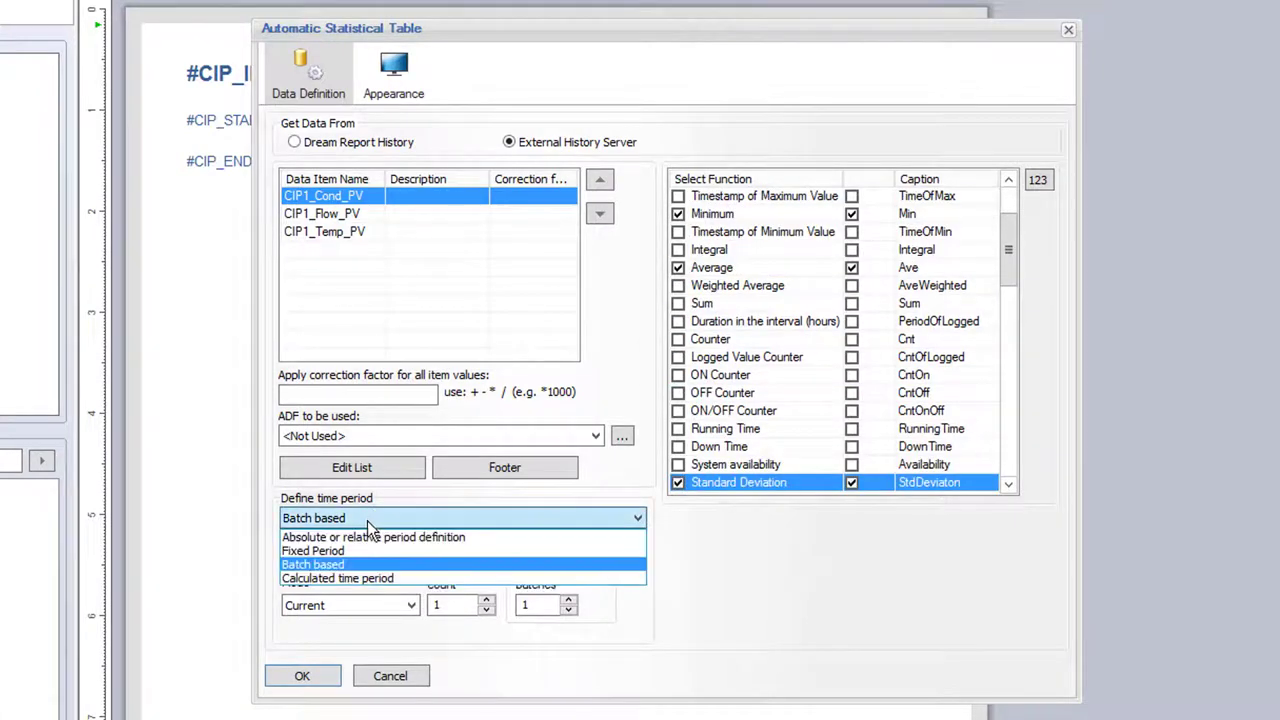
left_click(362, 576)
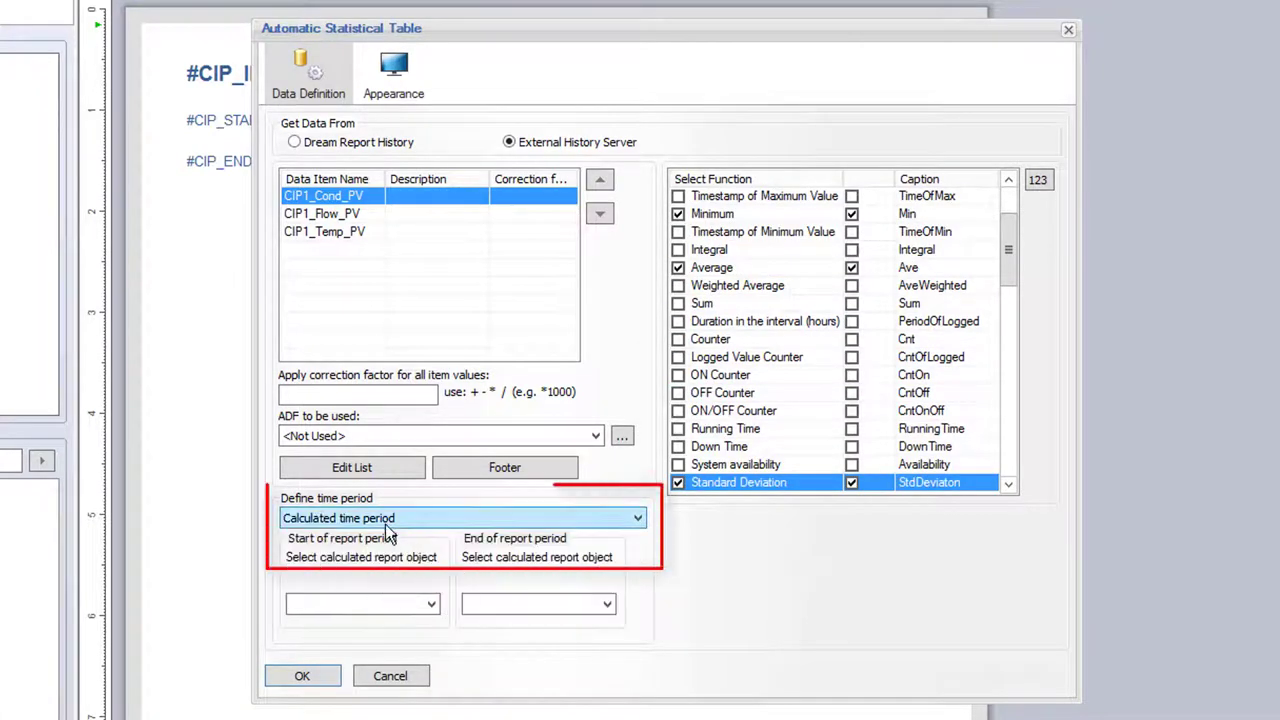
left_click(432, 603)
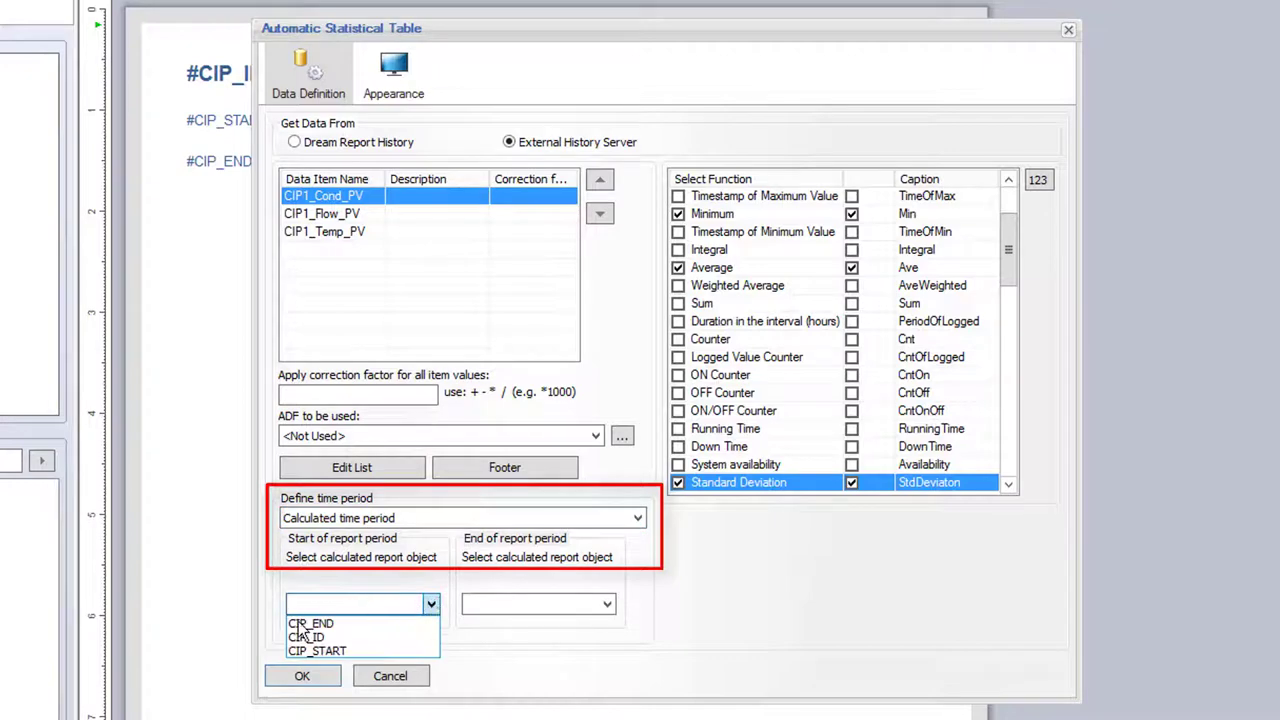
left_click(320, 651)
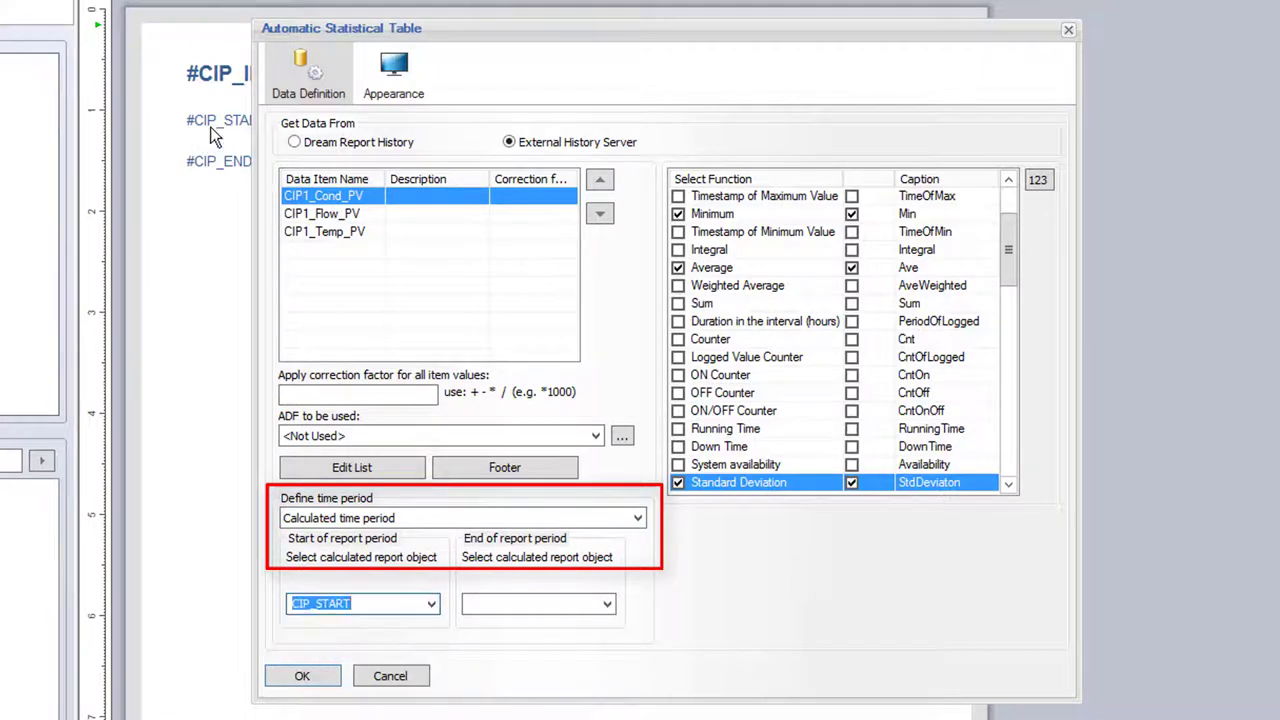
left_click(606, 604)
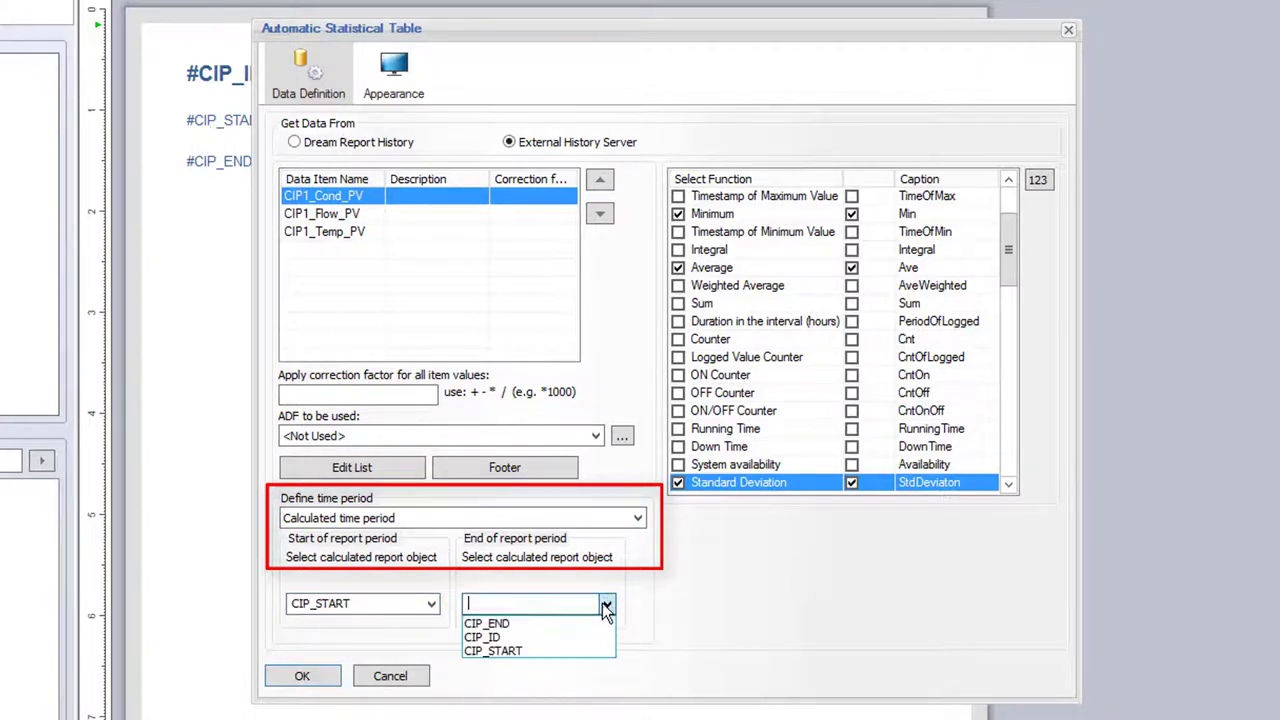
left_click(490, 617)
left_click(303, 677)
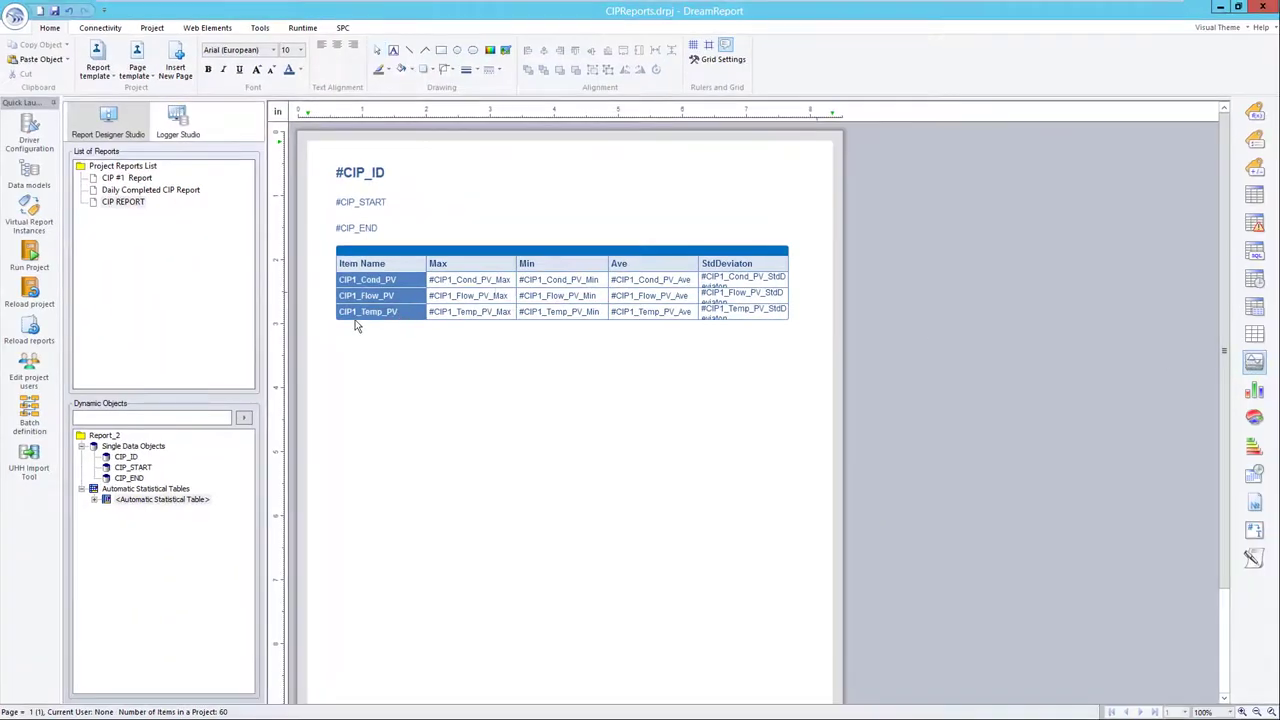
- Draw a chart below the table, picking CIP1_Flow_PV and changing the item to CIP1_TEMP_PV
left_click_drag(334, 326, 788, 449)
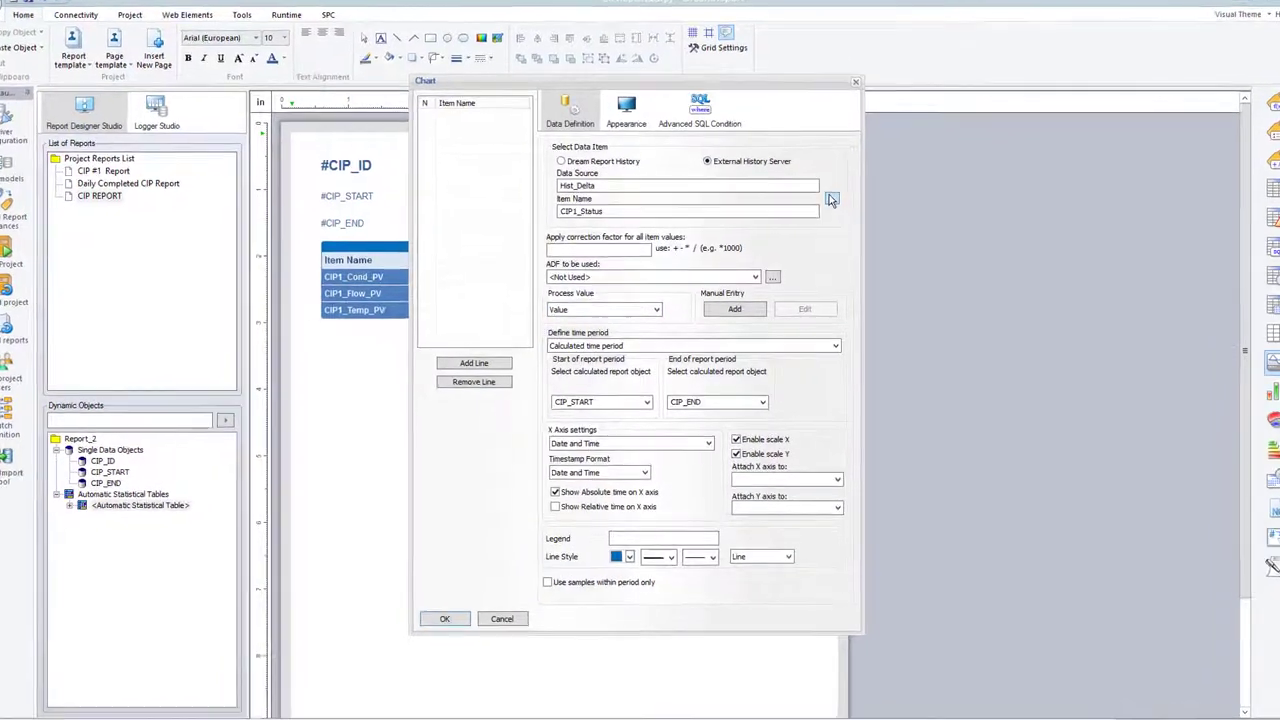
left_click(826, 204)
double_click(525, 314)
double_click(486, 335)
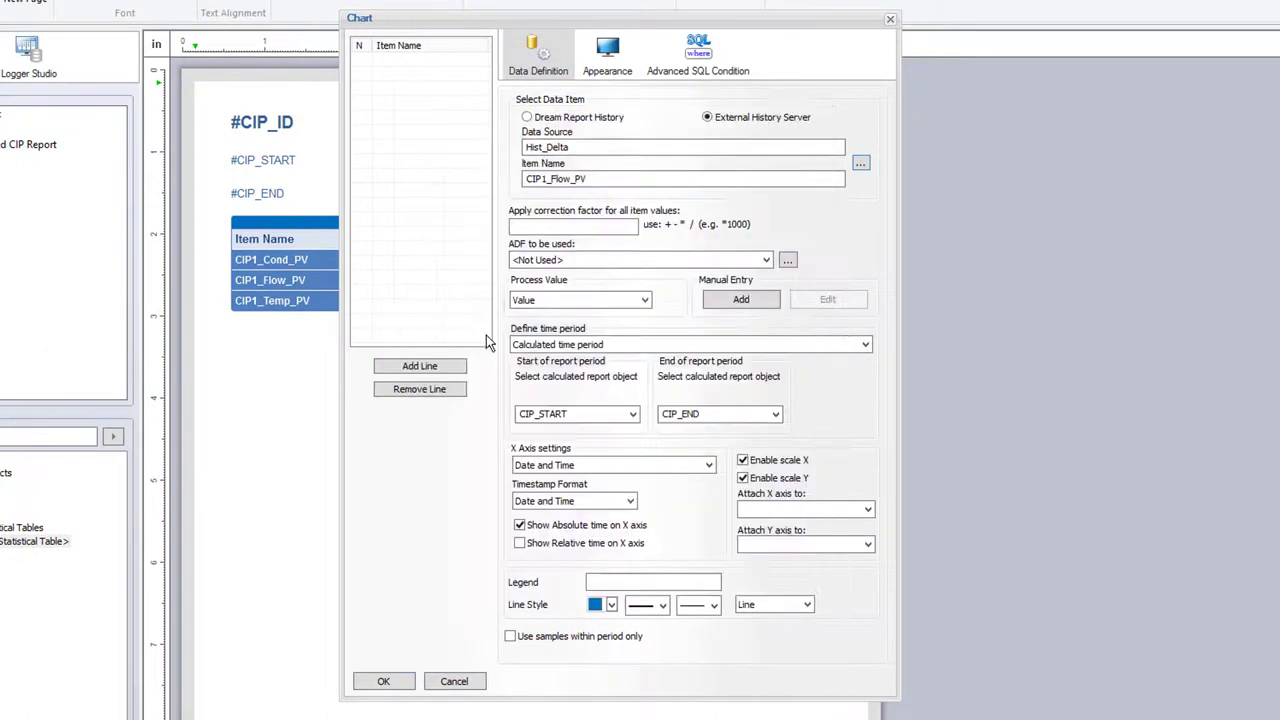
left_click(606, 581)
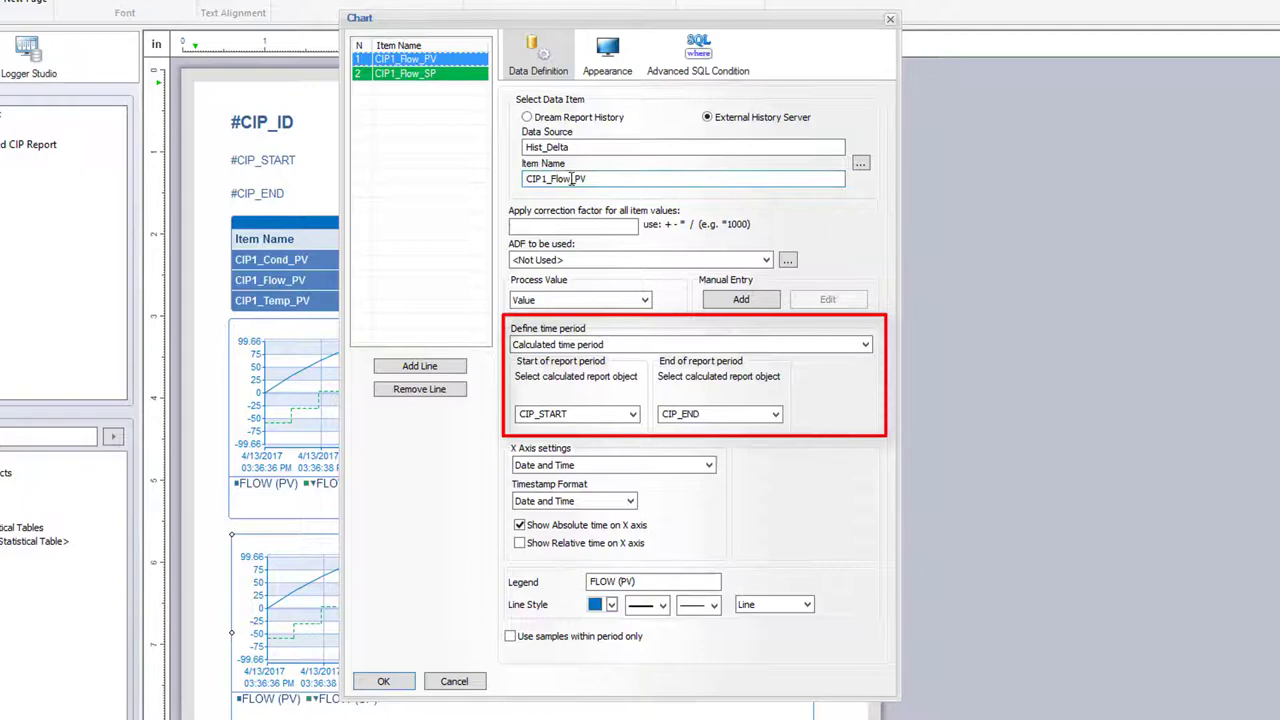
left_click_drag(571, 179, 552, 180)
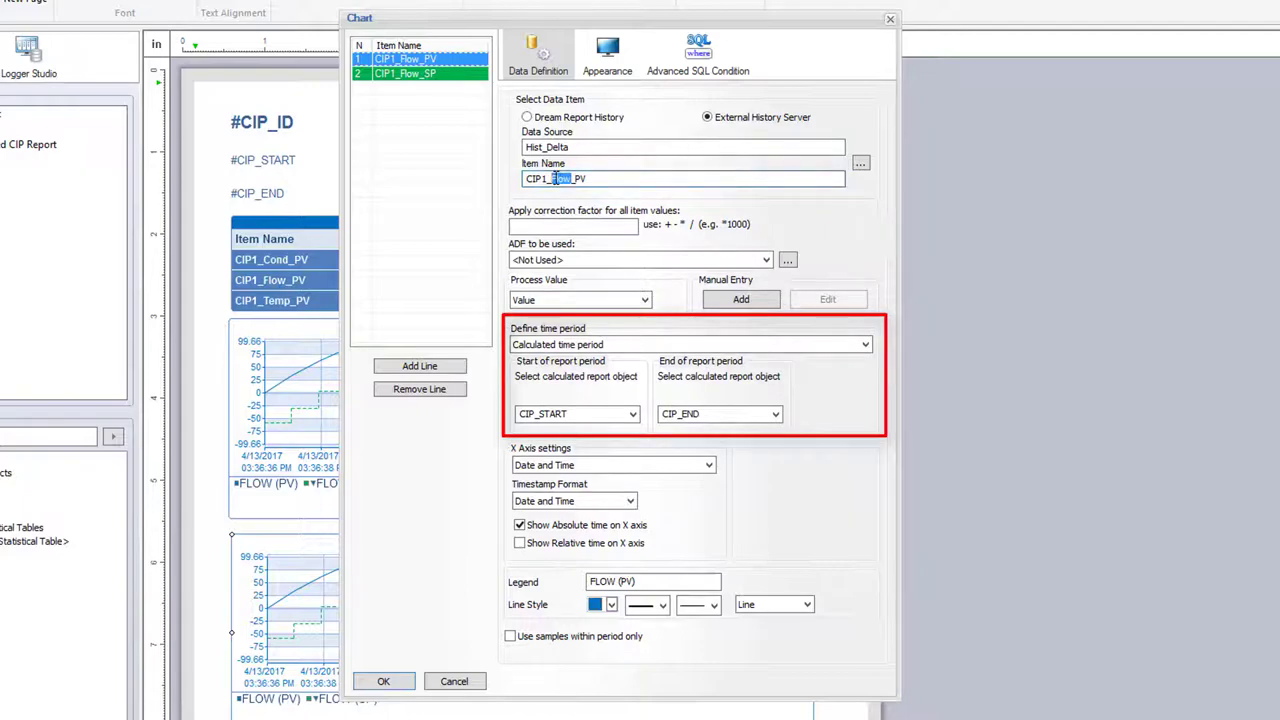
type("TEMP")
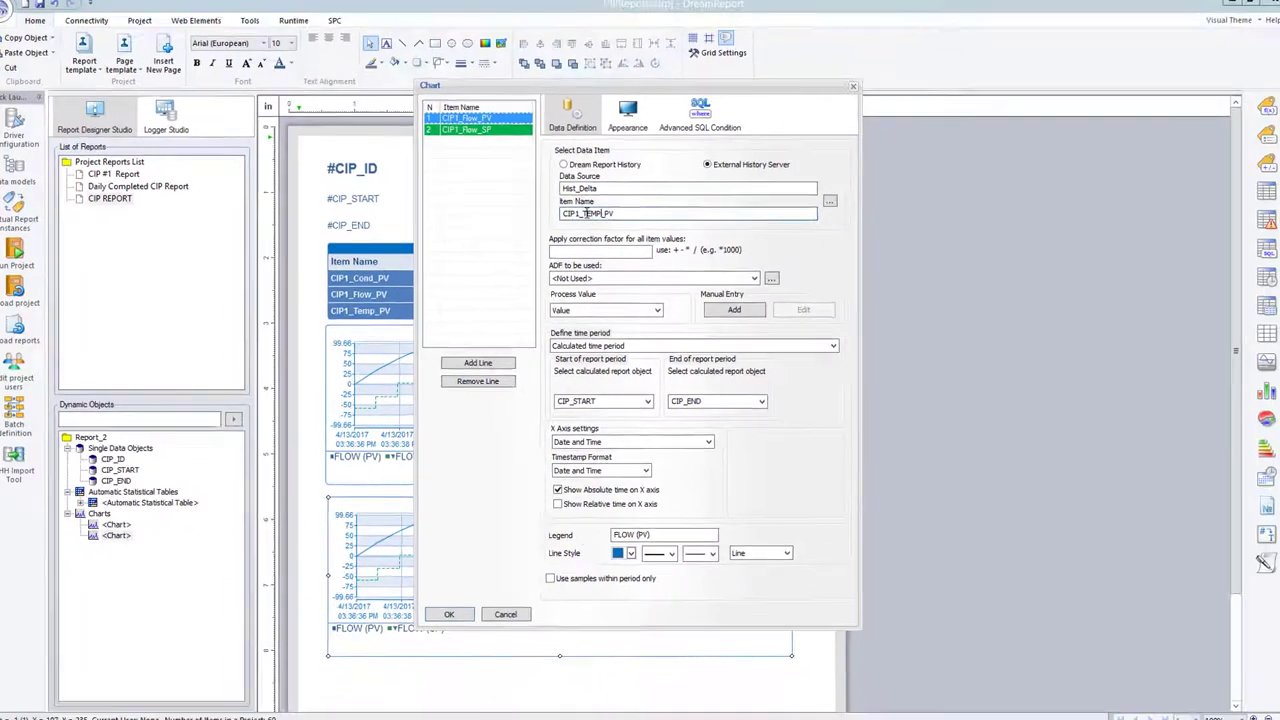
key("Return")
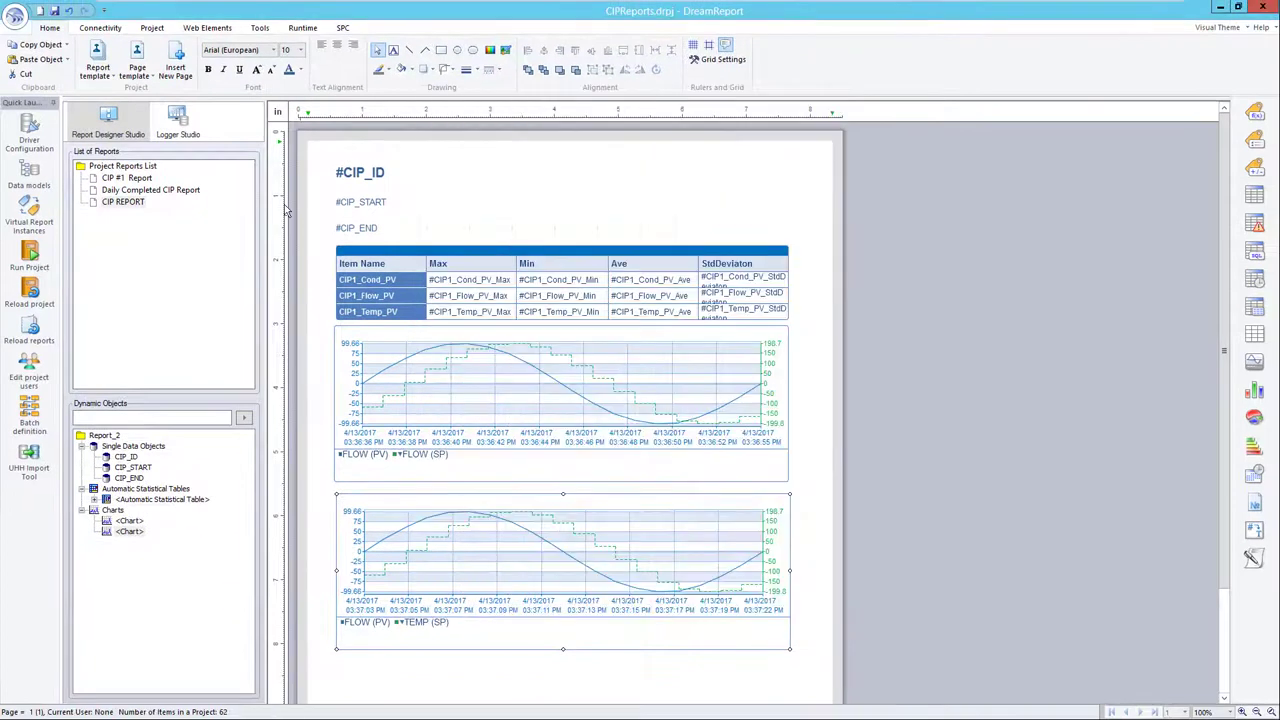
- Open the CIP #1 Report template and inspect the CIP_ID field and CIP SUMMARY table definitions
left_click(145, 179)
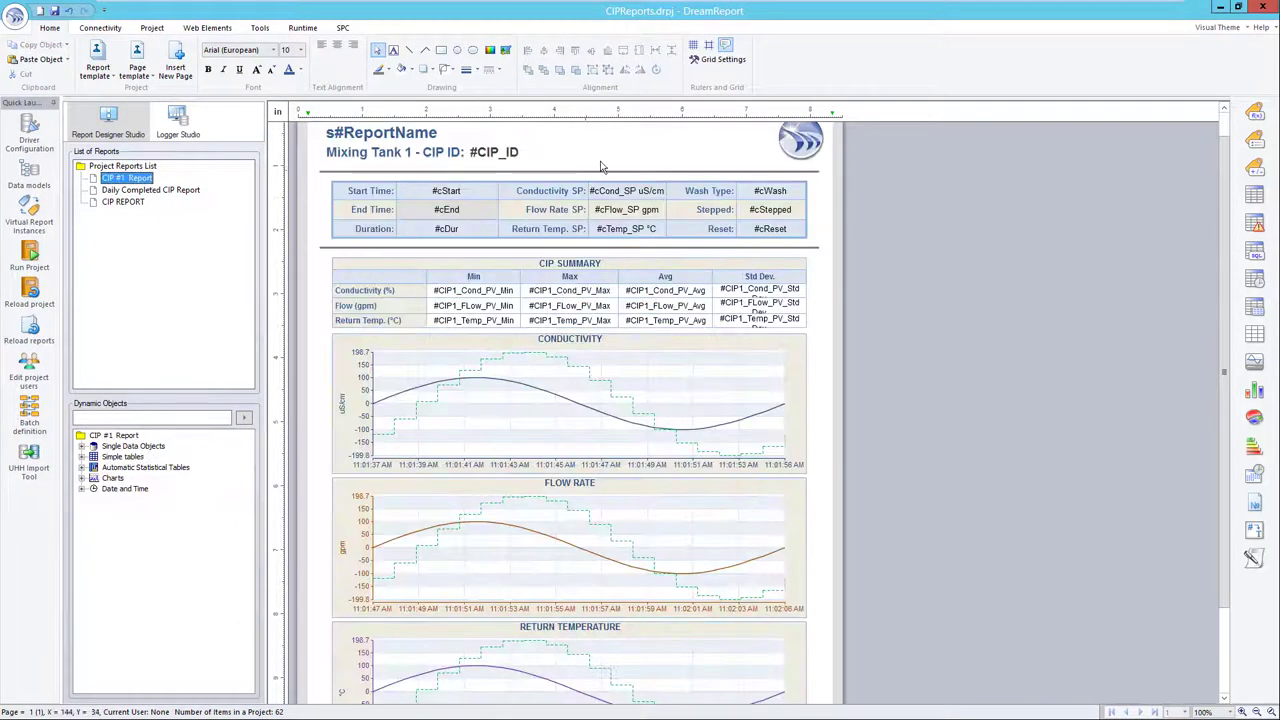
left_click(510, 152)
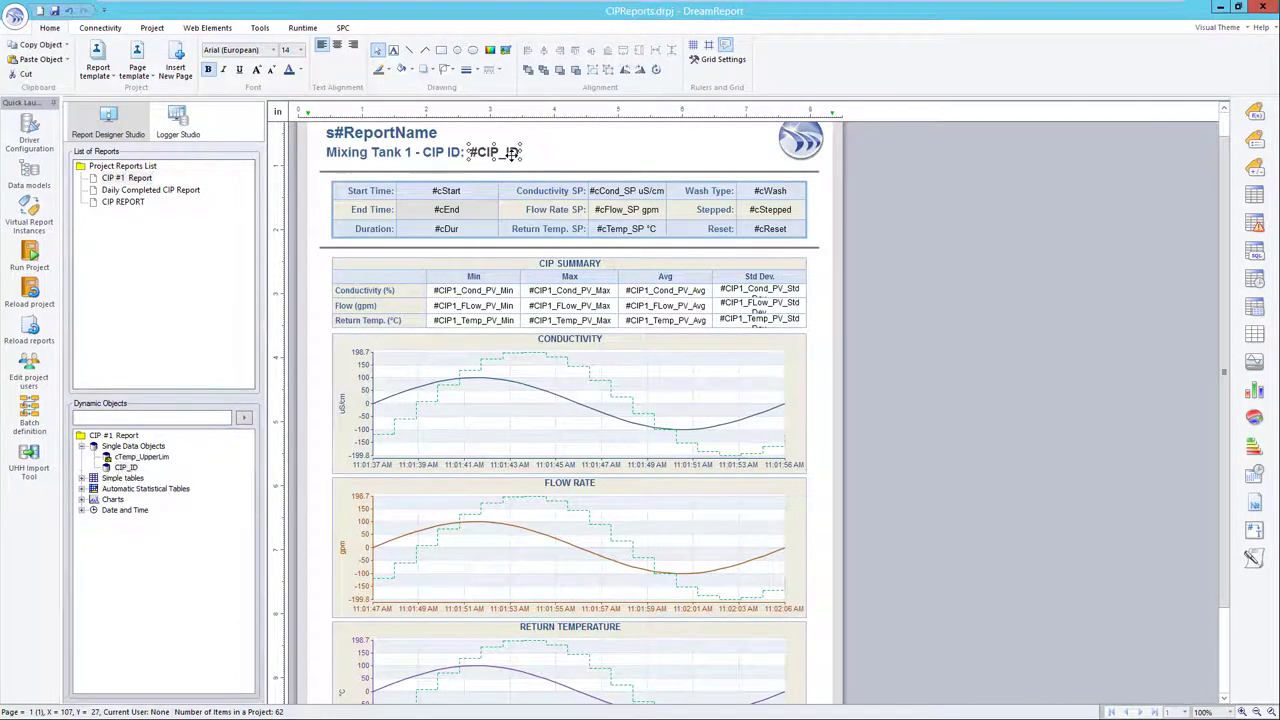
double_click(510, 152)
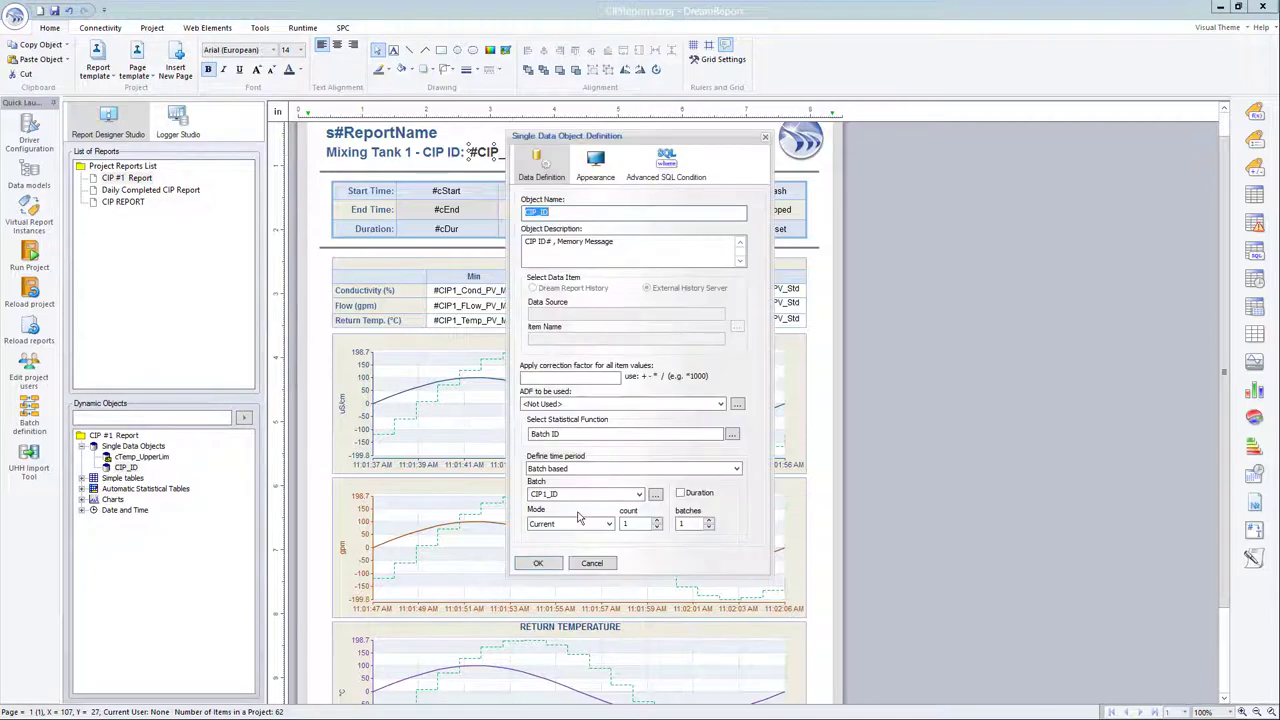
left_click(591, 563)
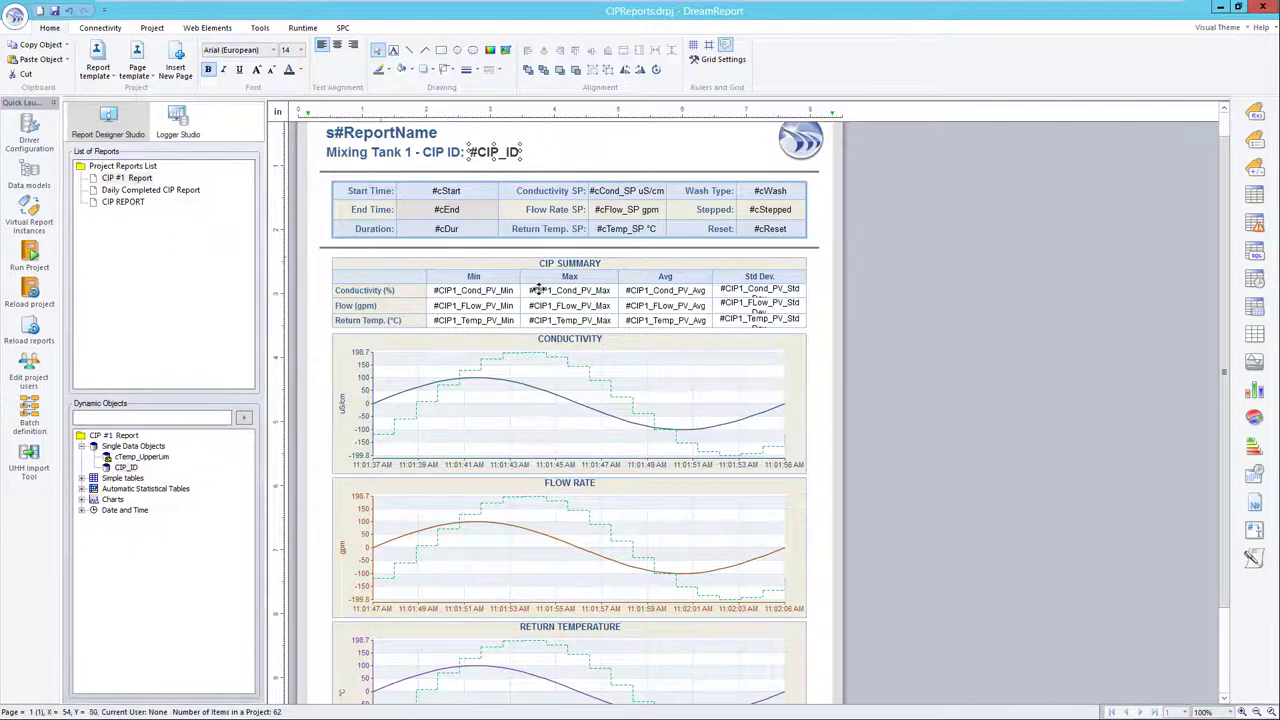
left_click(578, 302)
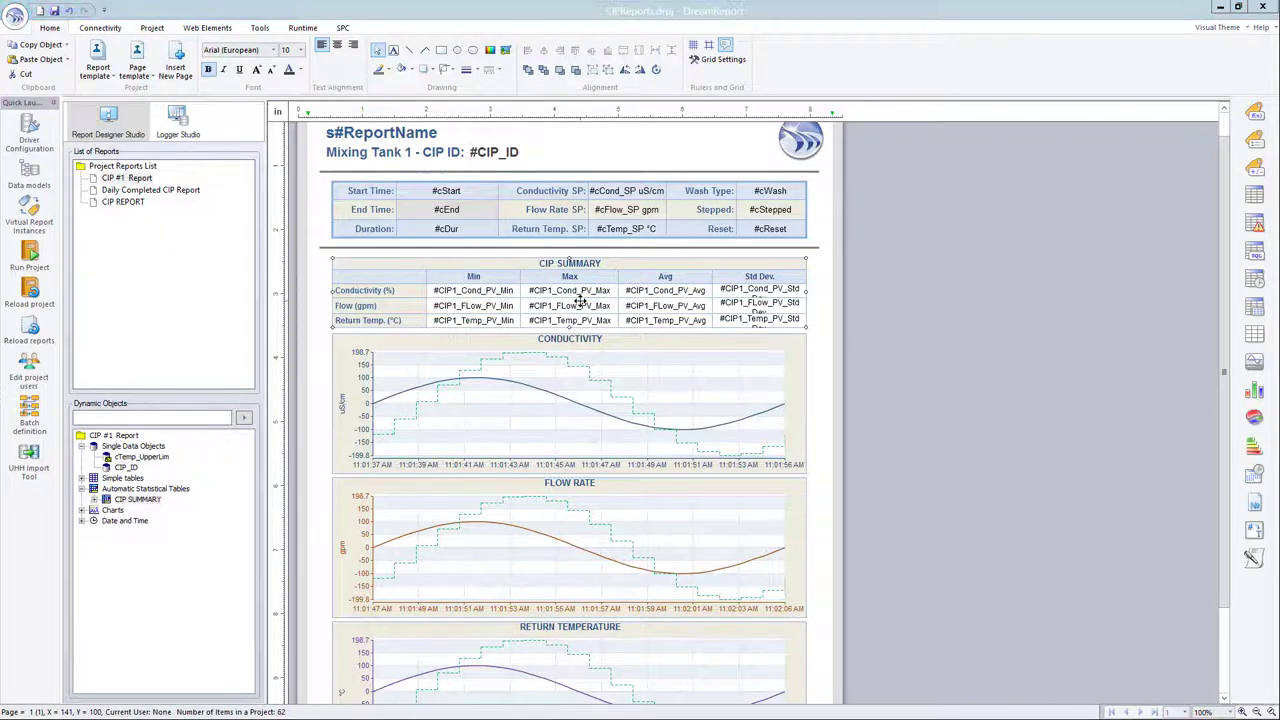
double_click(578, 302)
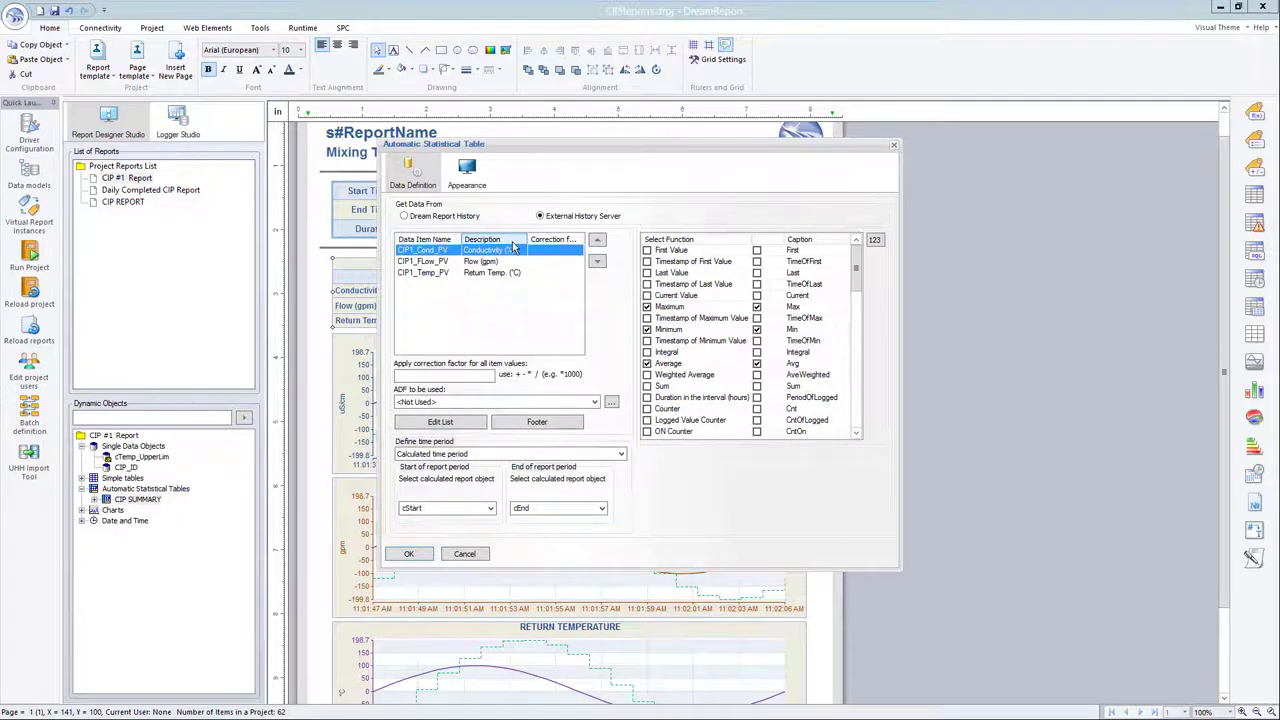
key("Escape")
left_click(523, 543)
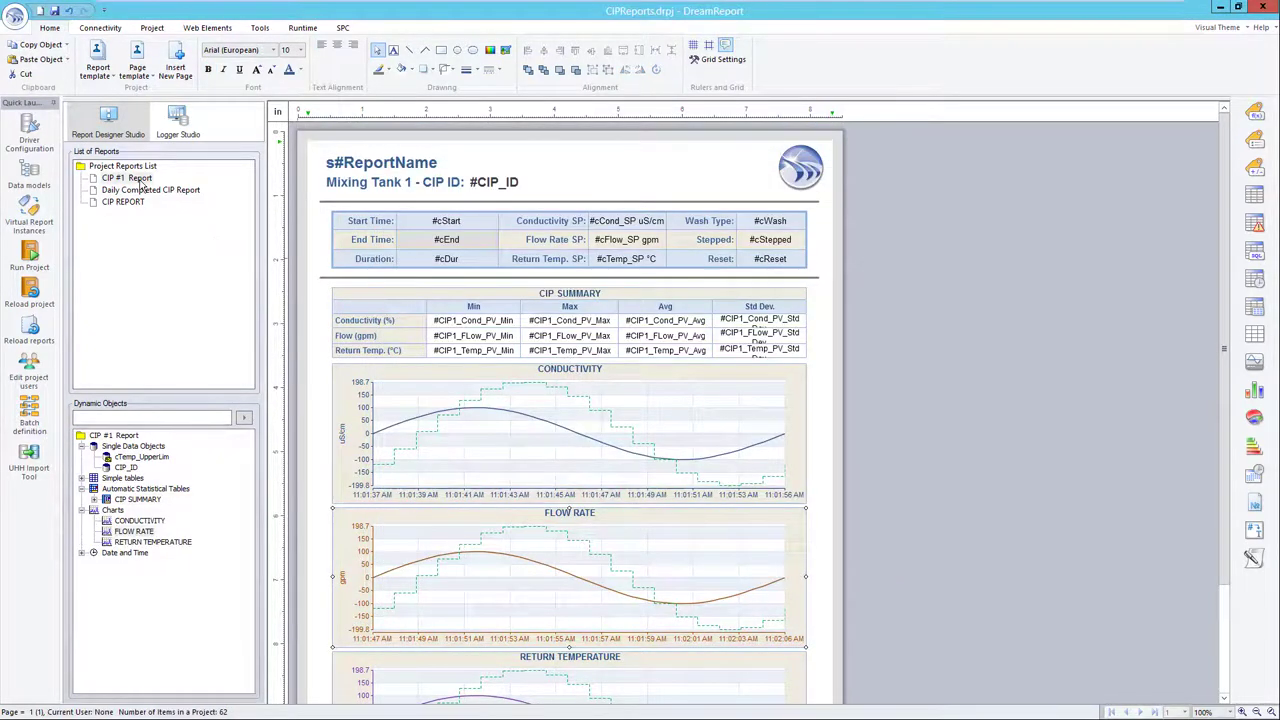
double_click(141, 181)
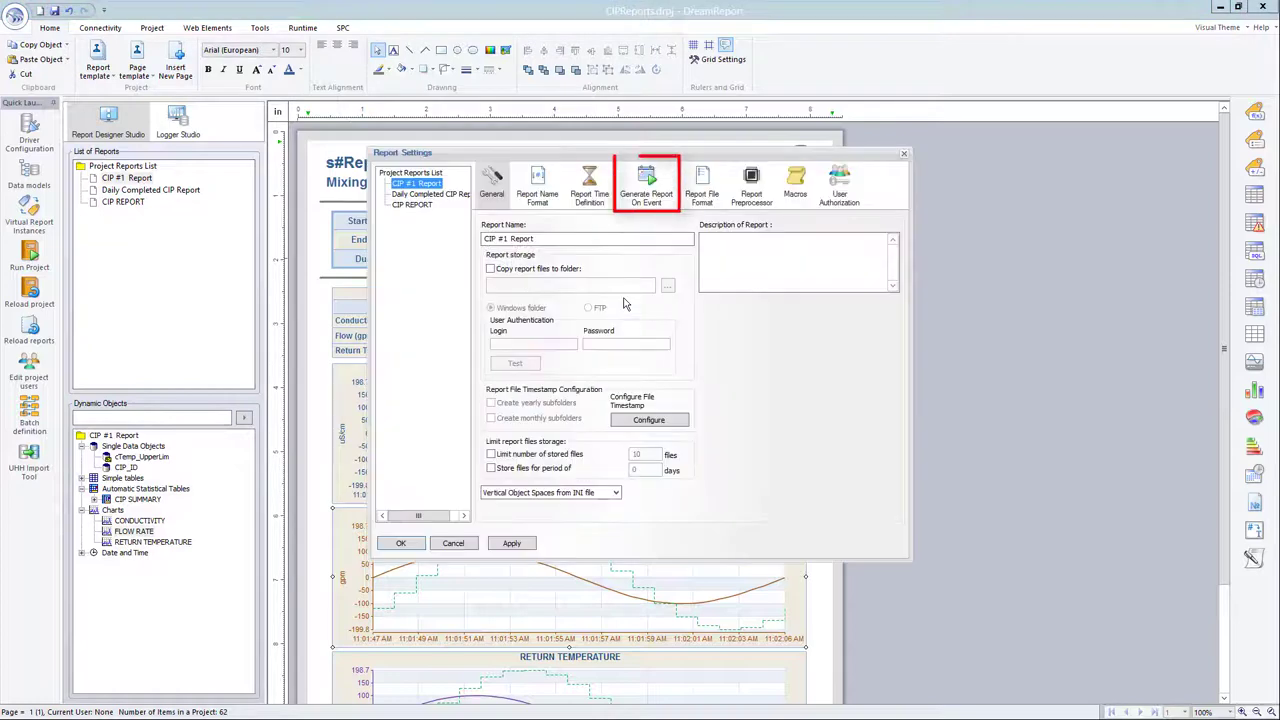
left_click(641, 186)
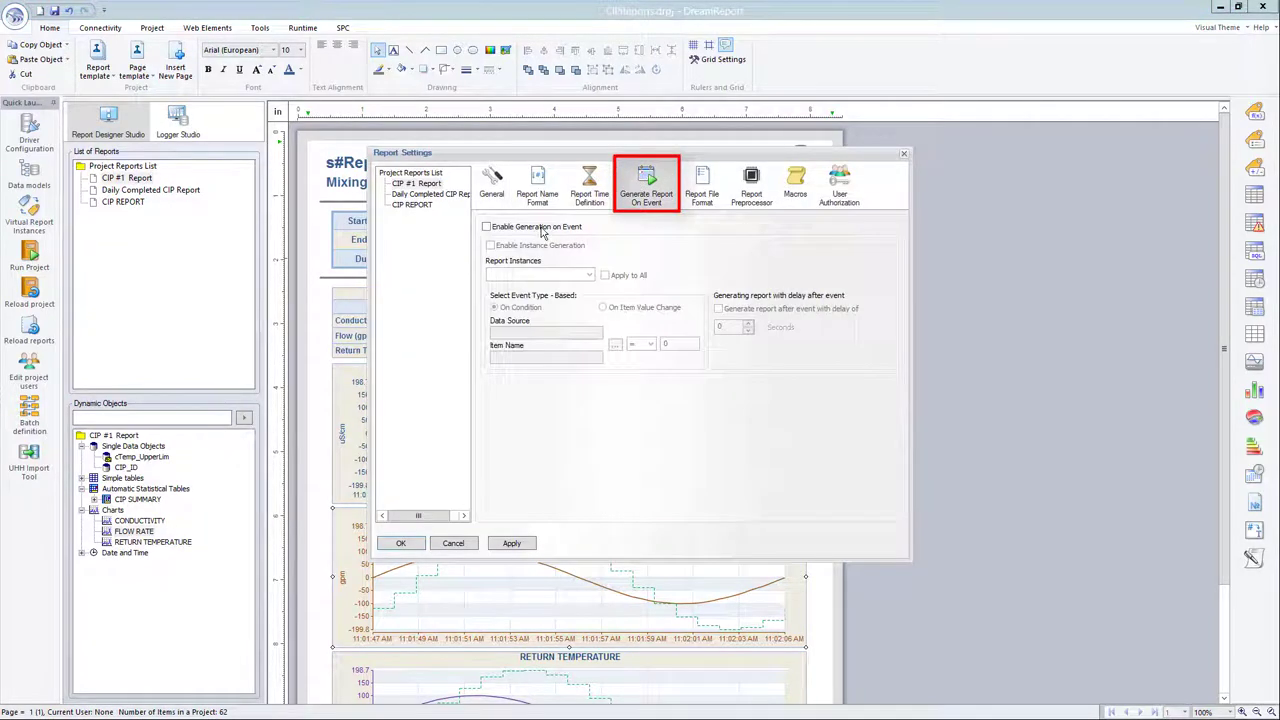
left_click(541, 230)
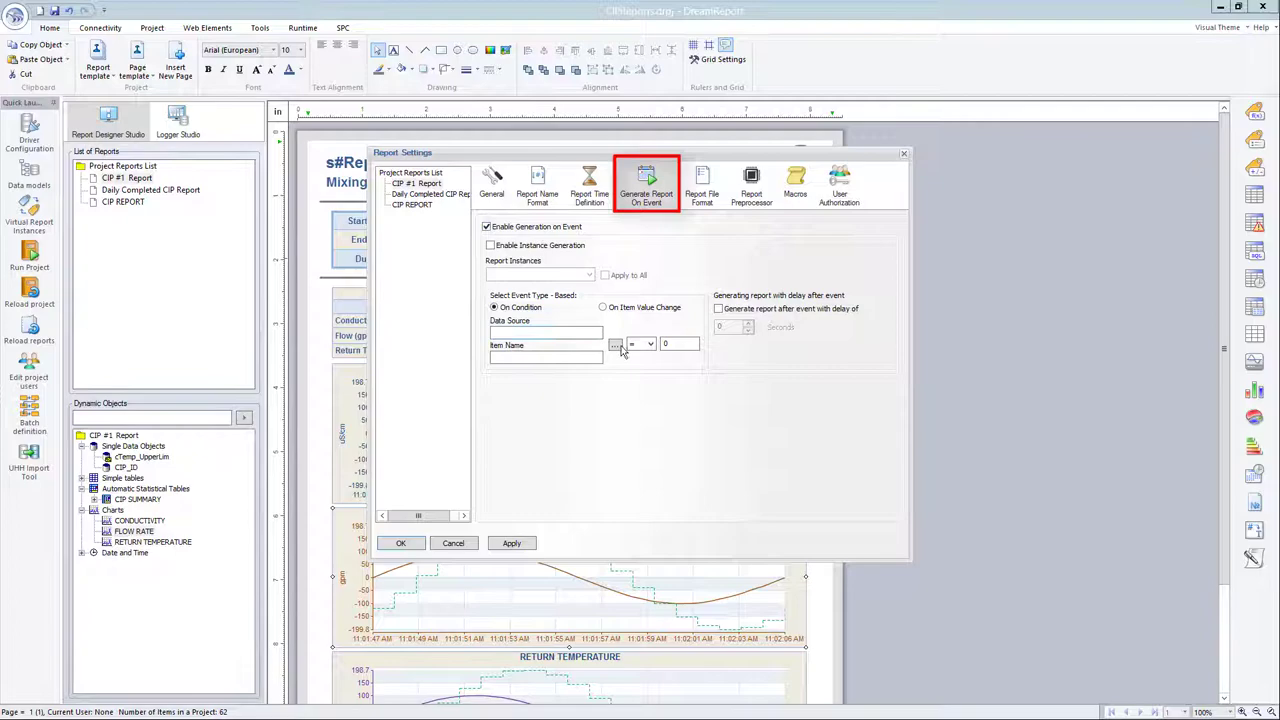
left_click(666, 346)
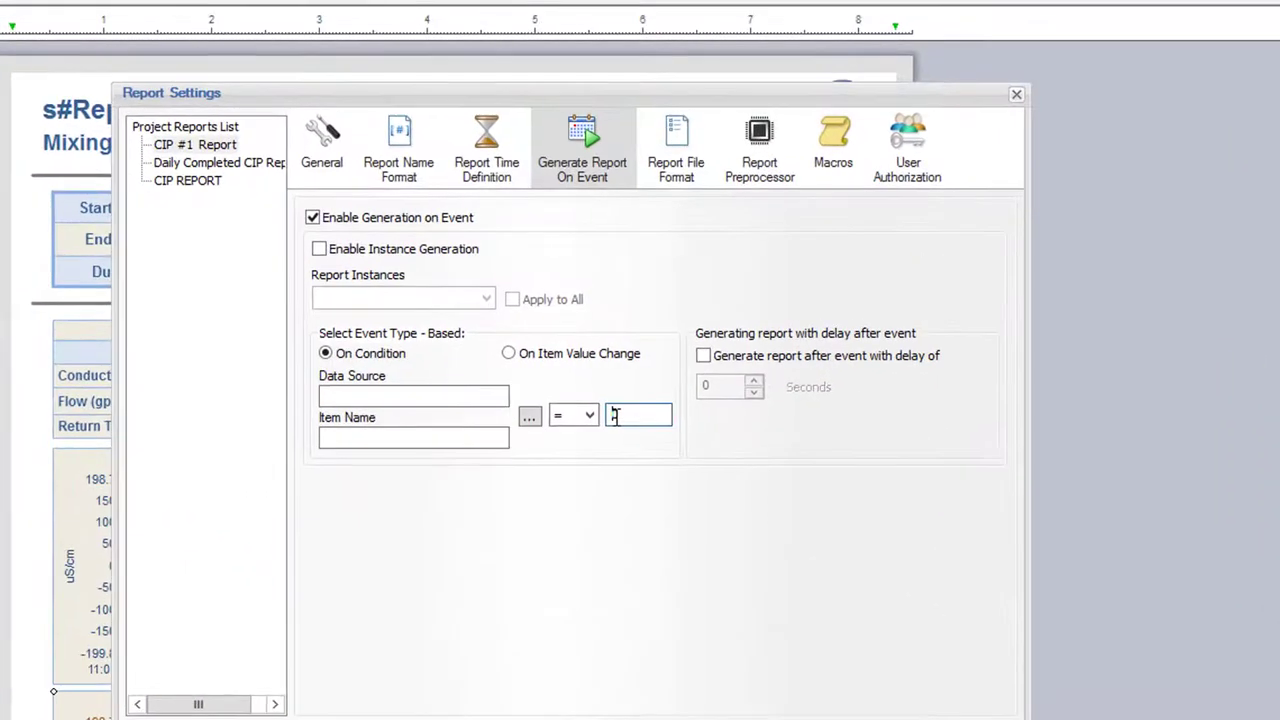
key("shift+Tab")
left_click(417, 393)
left_click(313, 217)
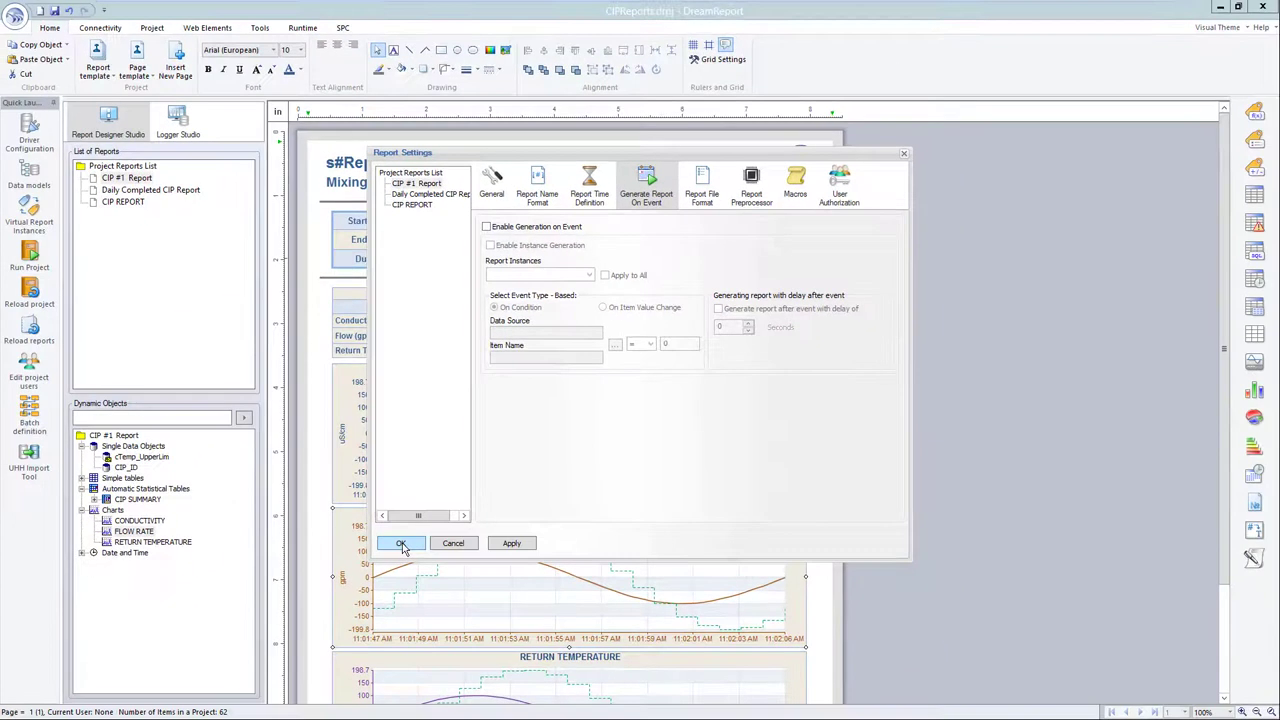
left_click(401, 543)
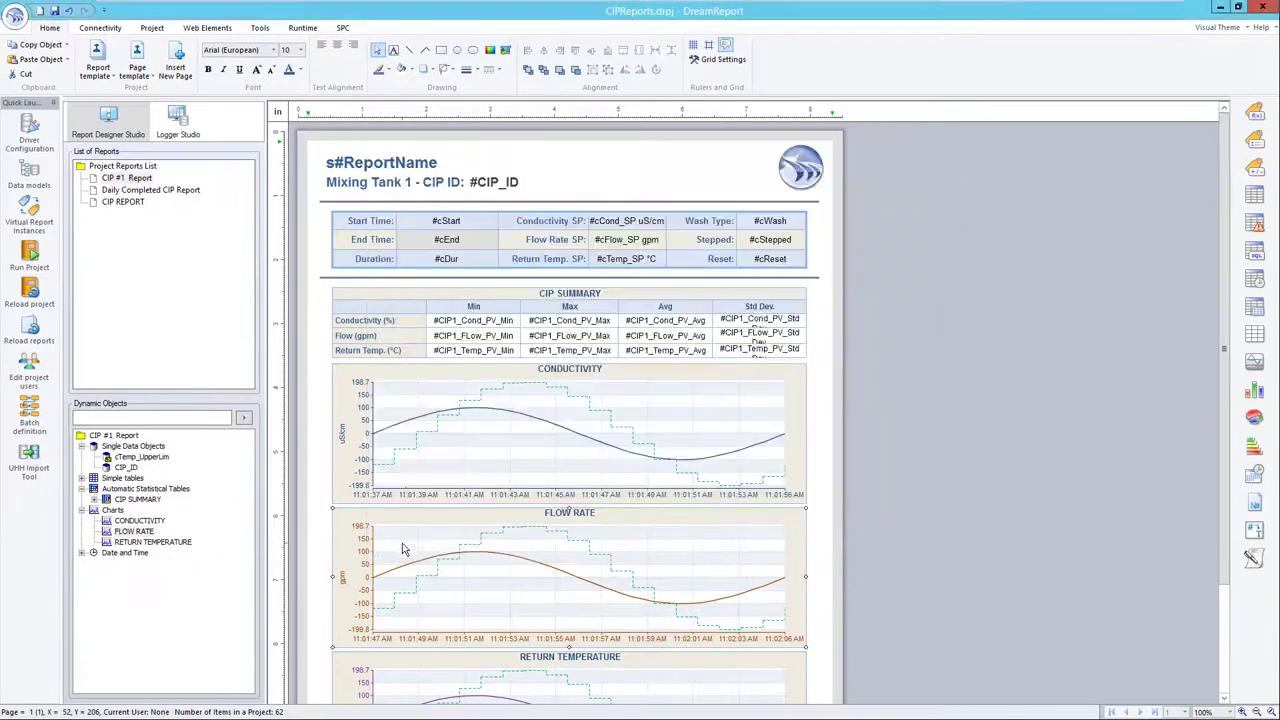
- Reload the reports, start CIP #1 and CIP #3, then stop CIP #1 to complete its cycle
left_click(29, 325)
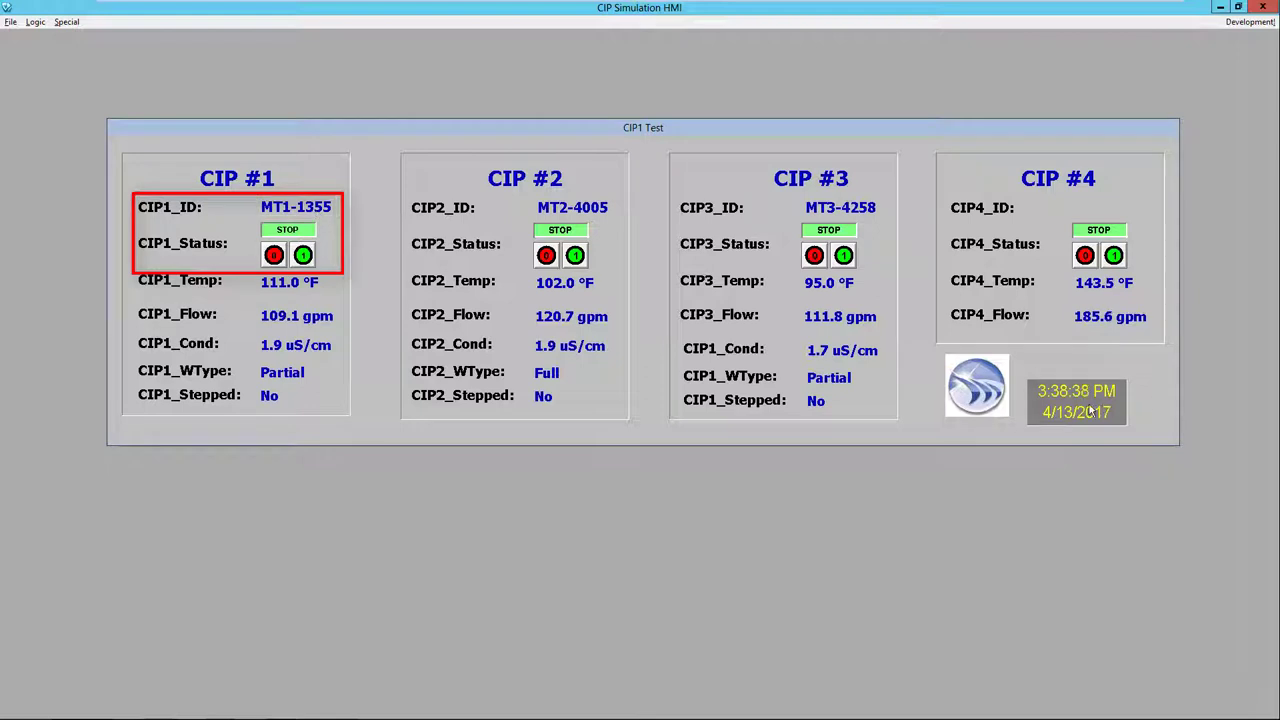
left_click(304, 255)
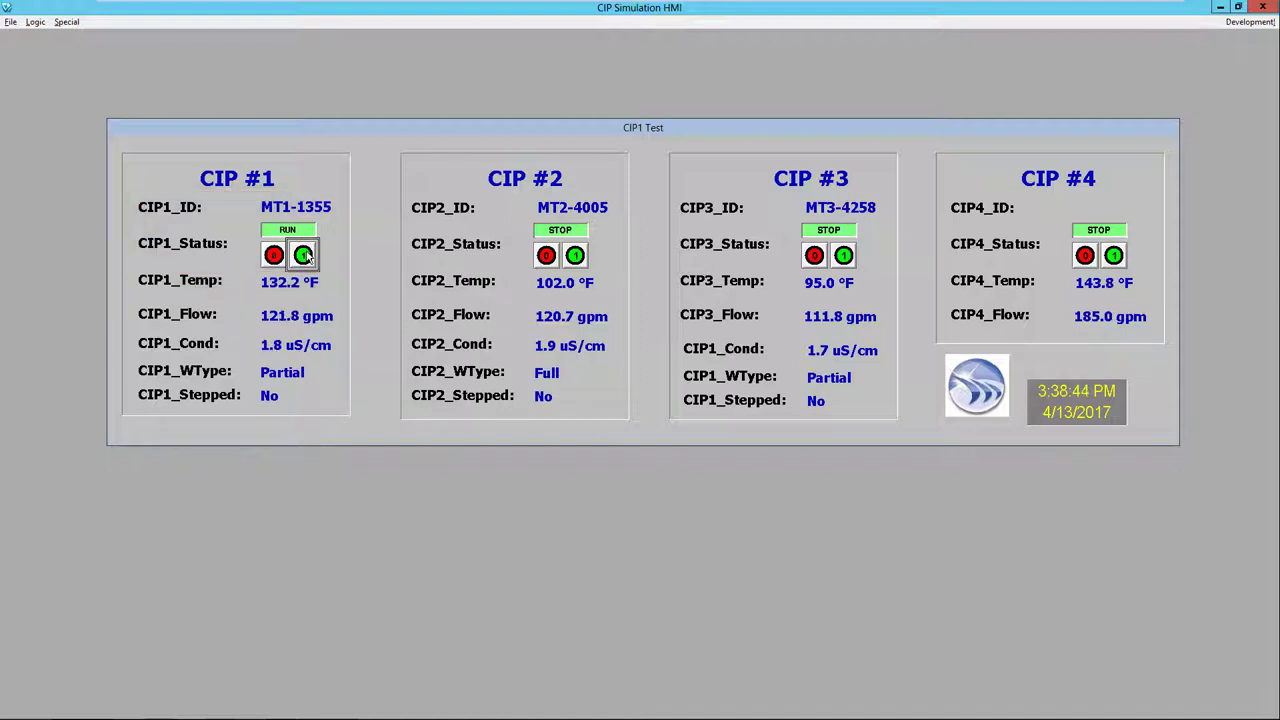
left_click(844, 256)
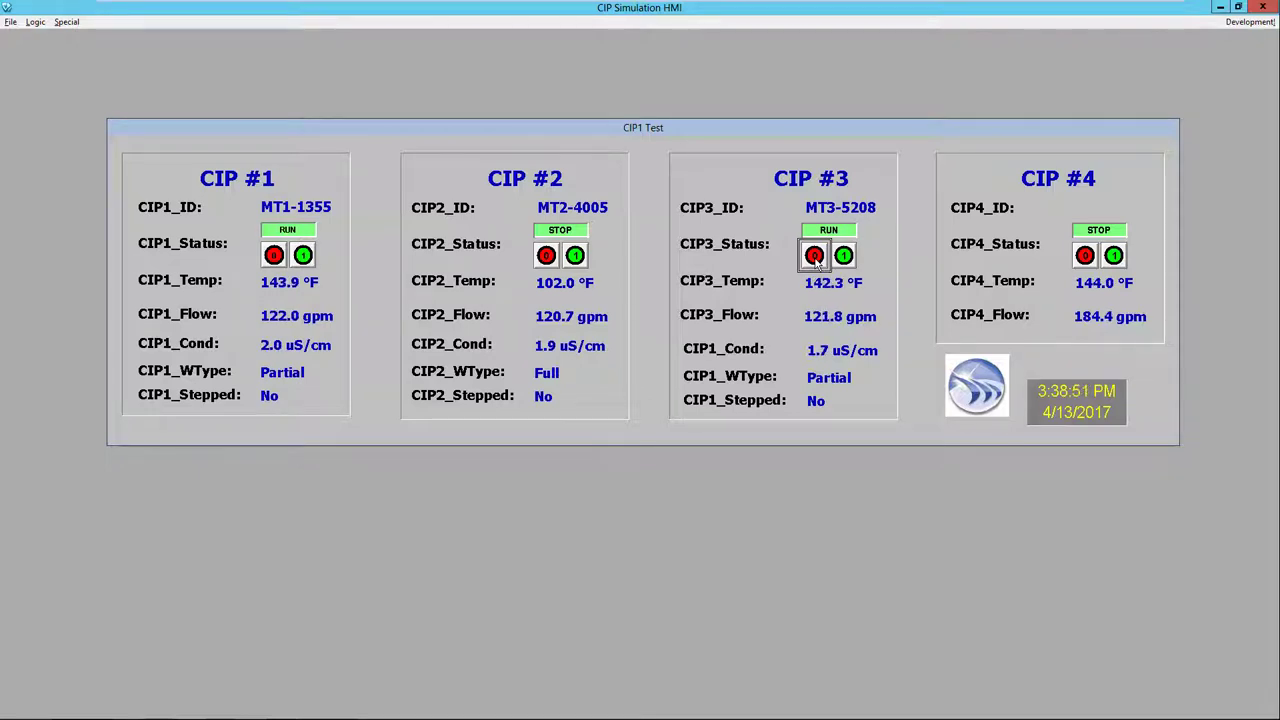
mouse_move(490, 712)
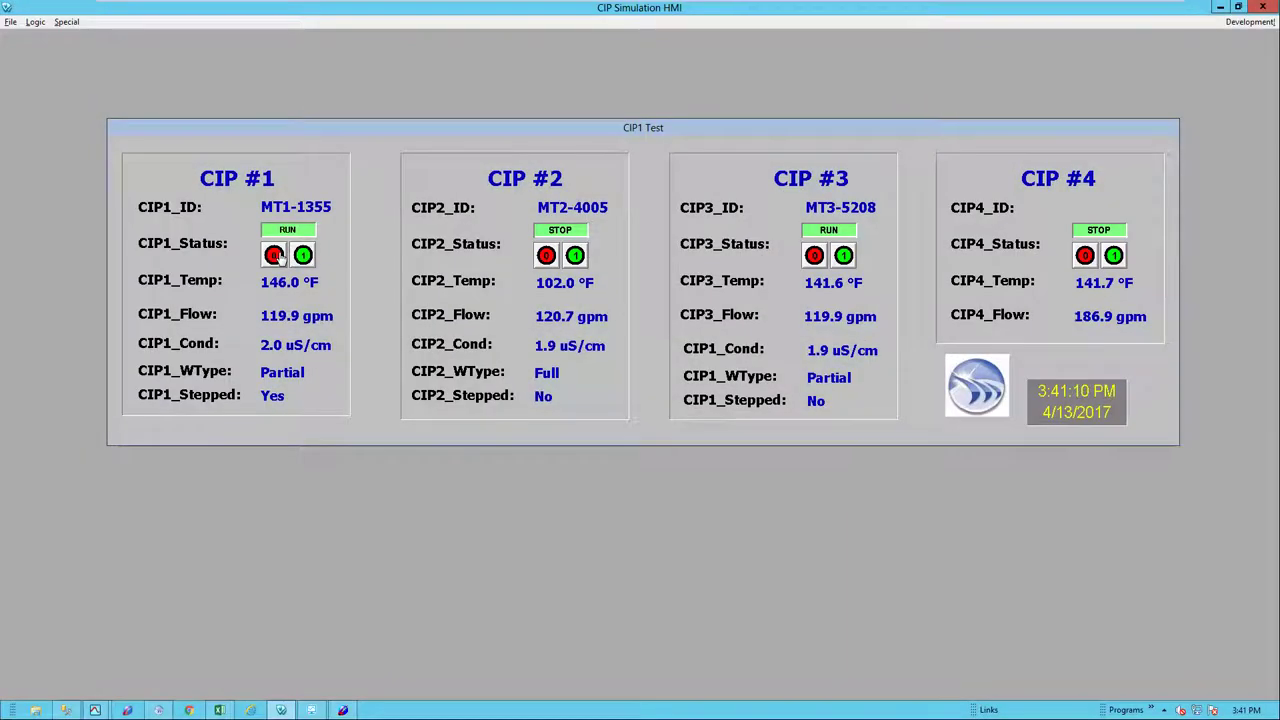
left_click(274, 255)
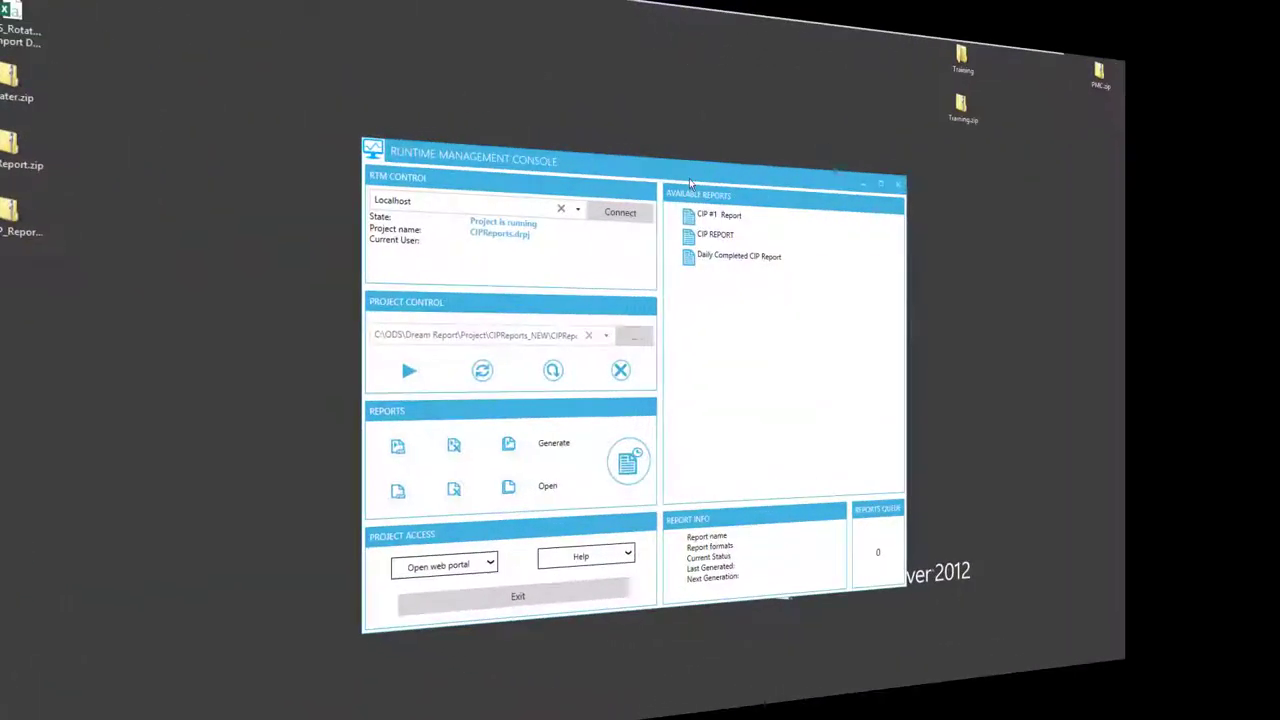
- Check the CIP #1 Report status, review the generated CIP #1 PDF in Adobe Reader, then close it
left_click(737, 218)
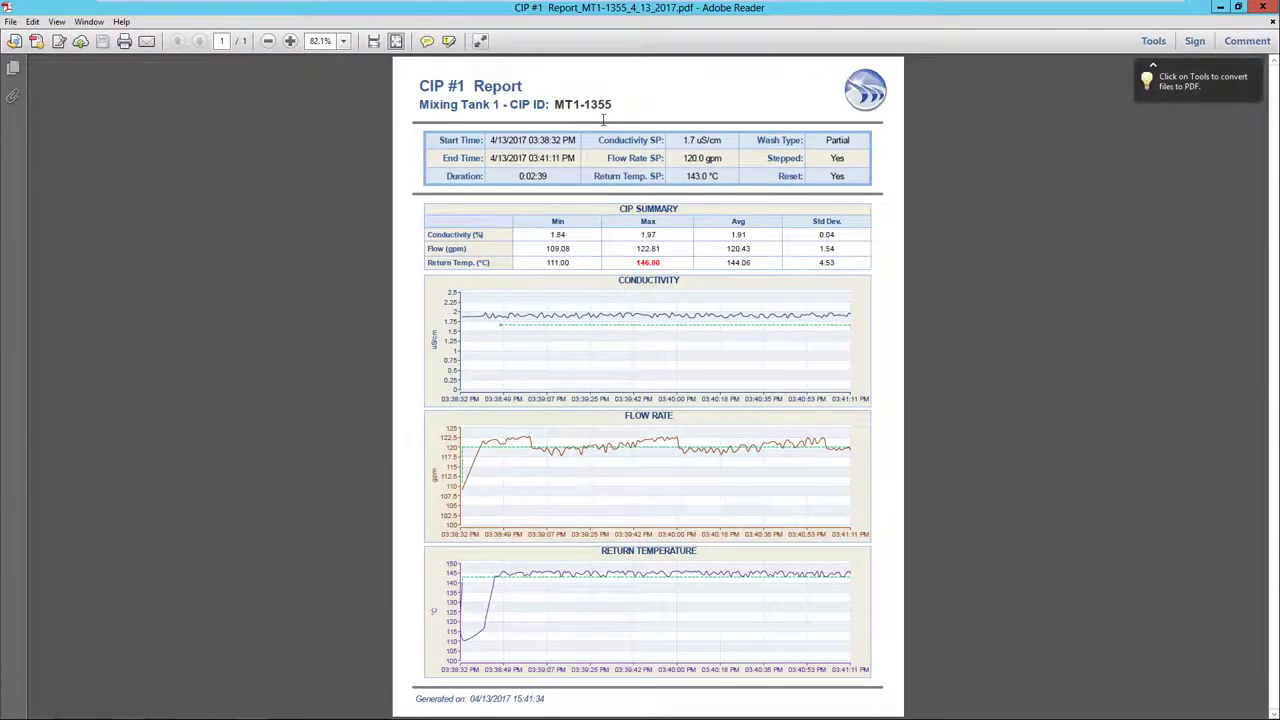
key("alt+Tab")
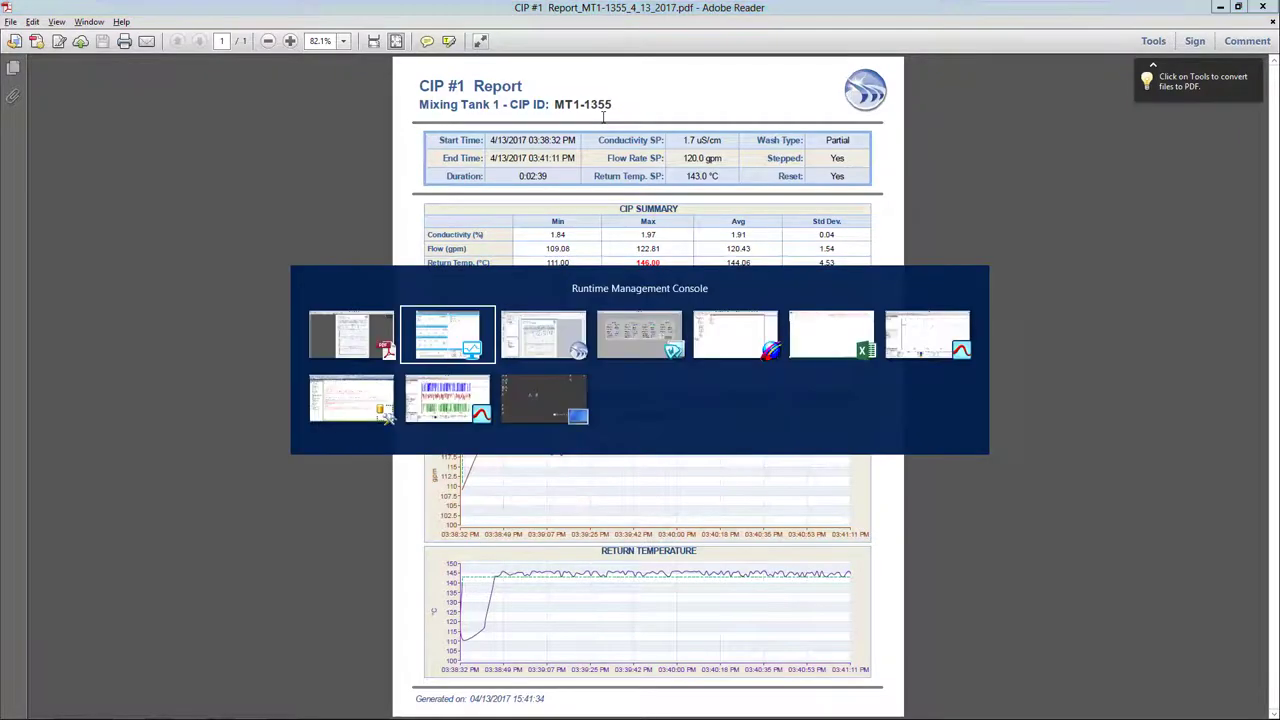
key("alt+Tab")
key("alt+Tab")
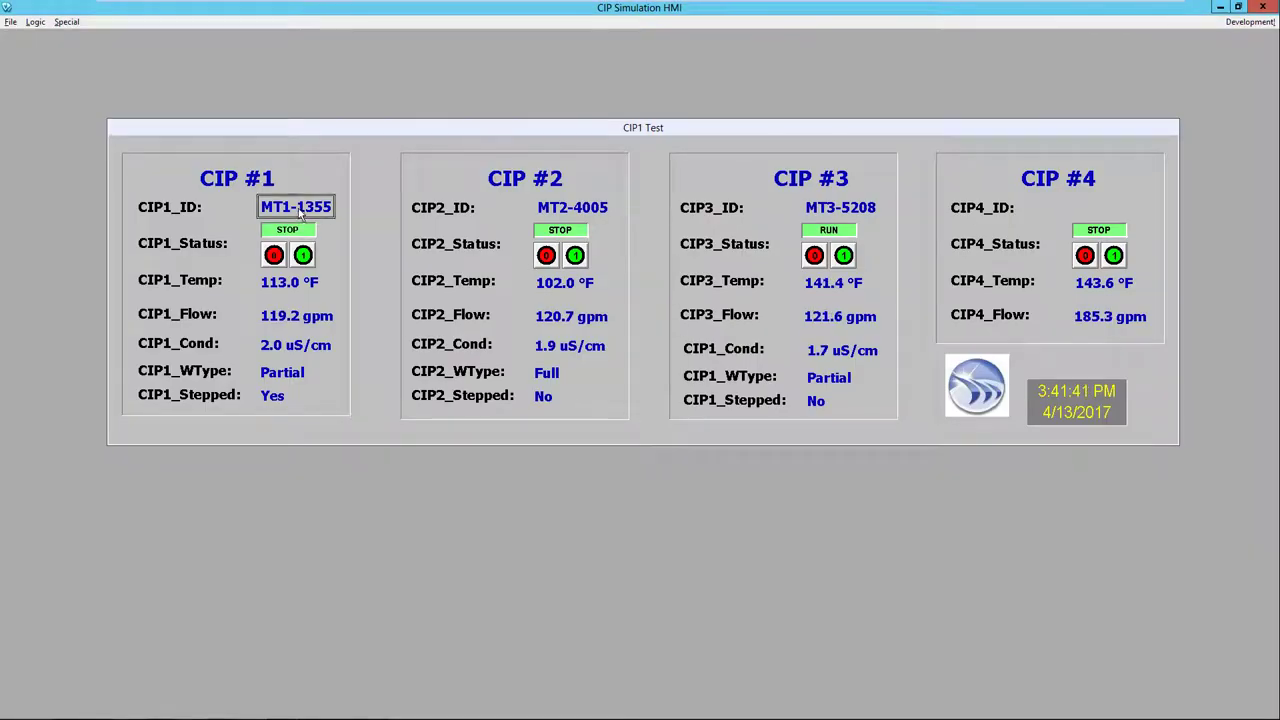
key("alt+Tab")
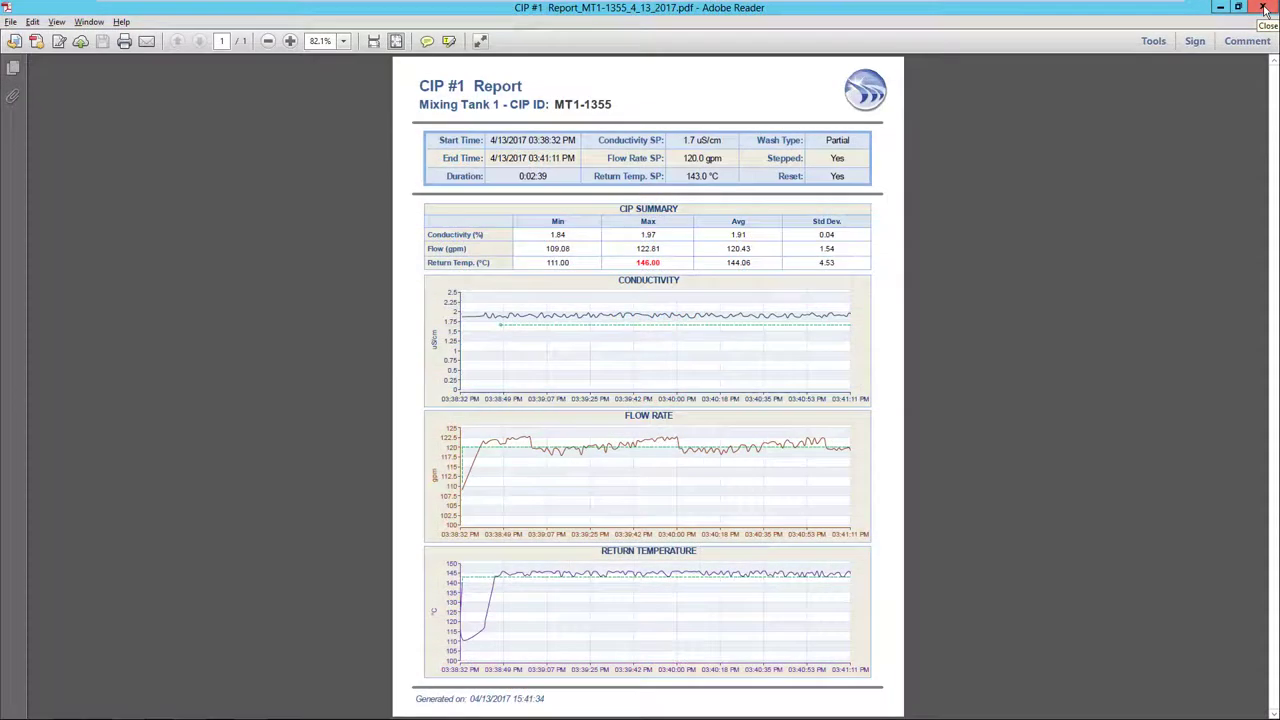
left_click(1263, 8)
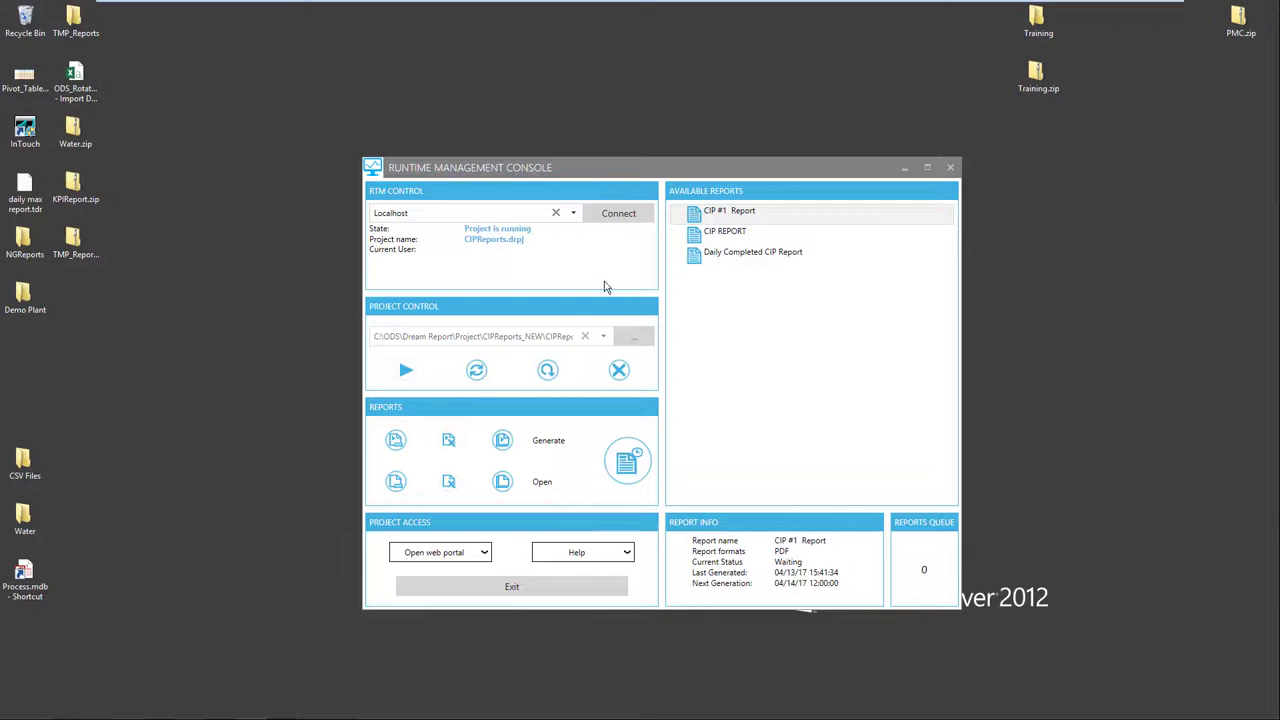
- View the stored MT1-2820 CIP #1 report PDF in the web portal, then minimize the browser
left_click(428, 554)
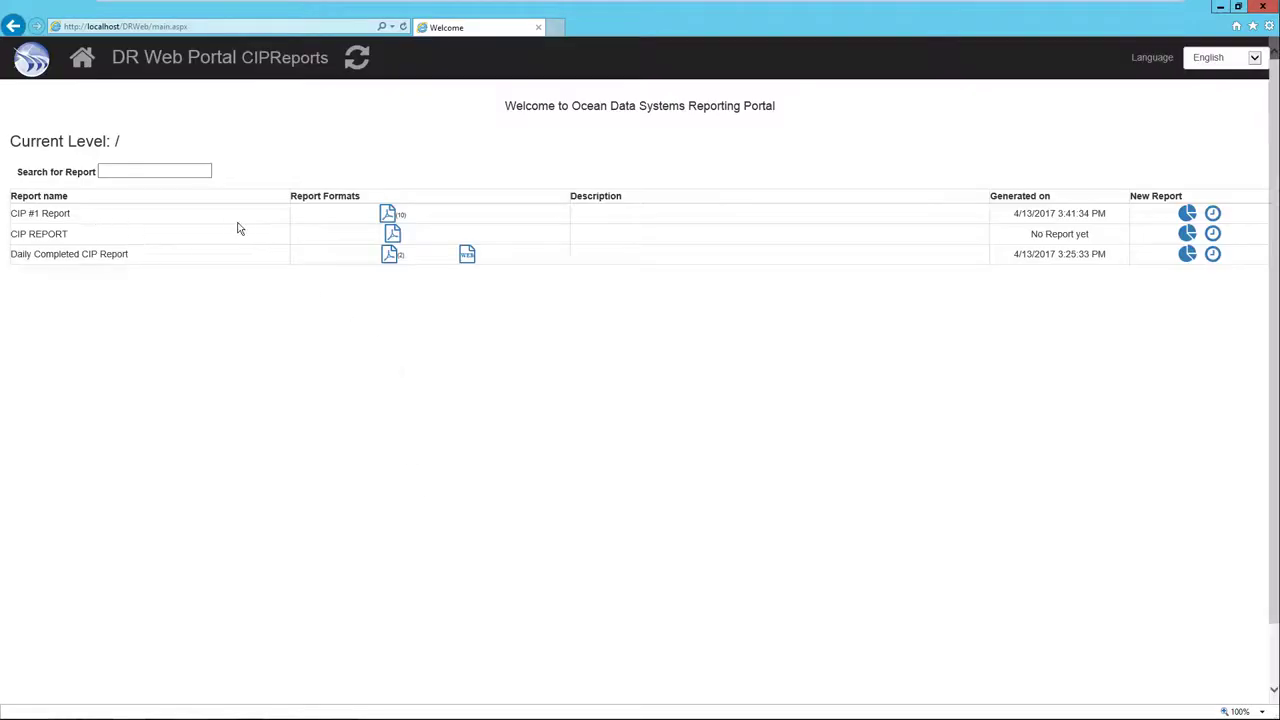
left_click(389, 213)
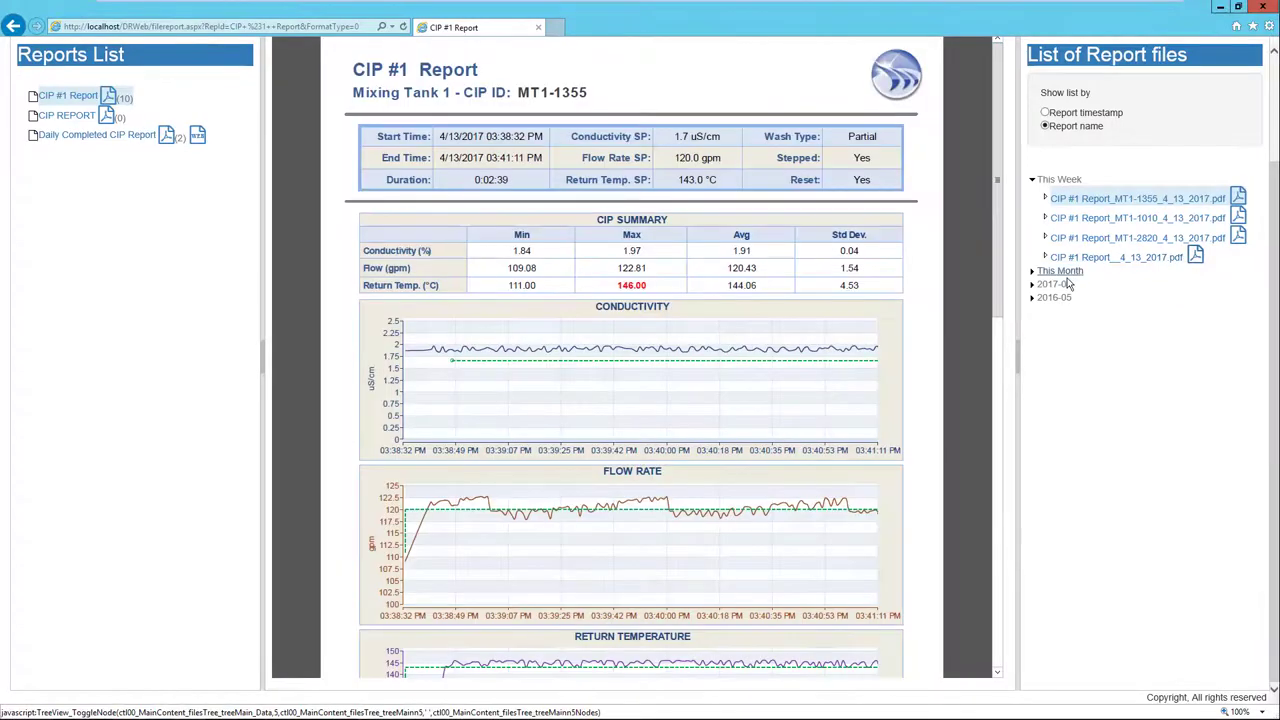
left_click(1134, 238)
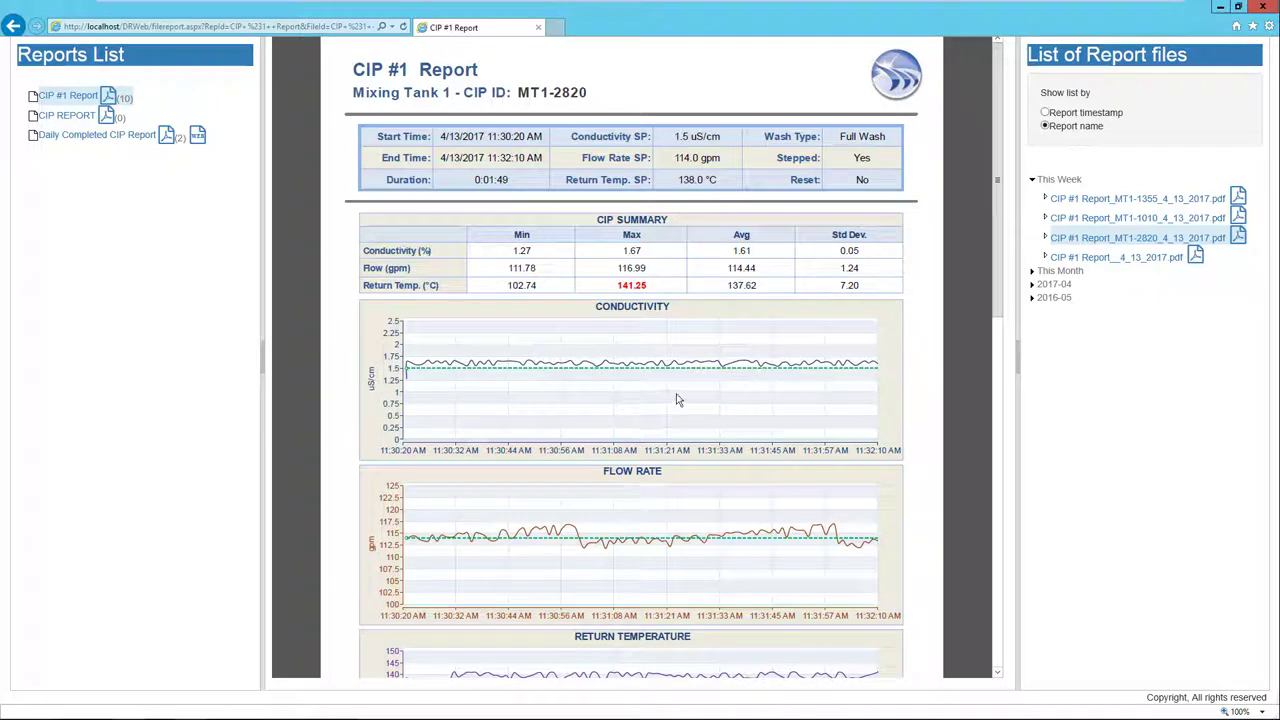
left_click(1220, 8)
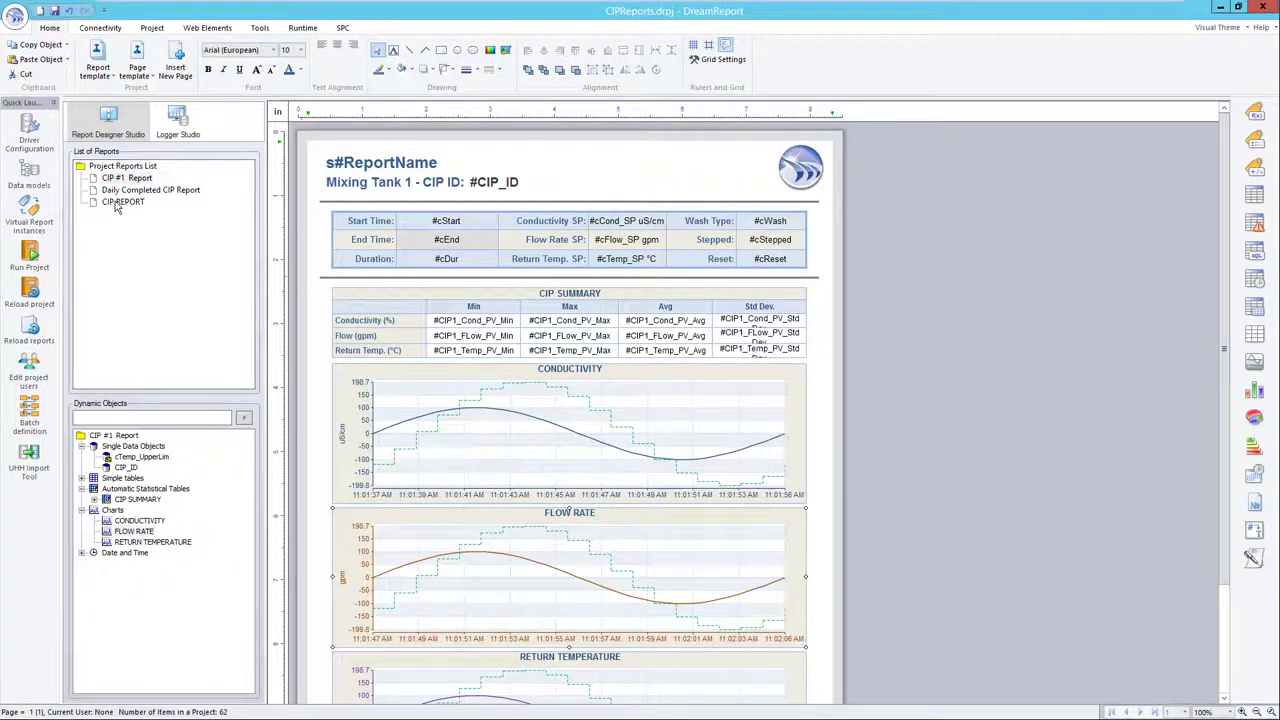
- Open the Daily Completed CIP Report and check its bar graph's CIP1_ID–CIP3_ID sources for Mix Tanks 1–3
left_click(159, 189)
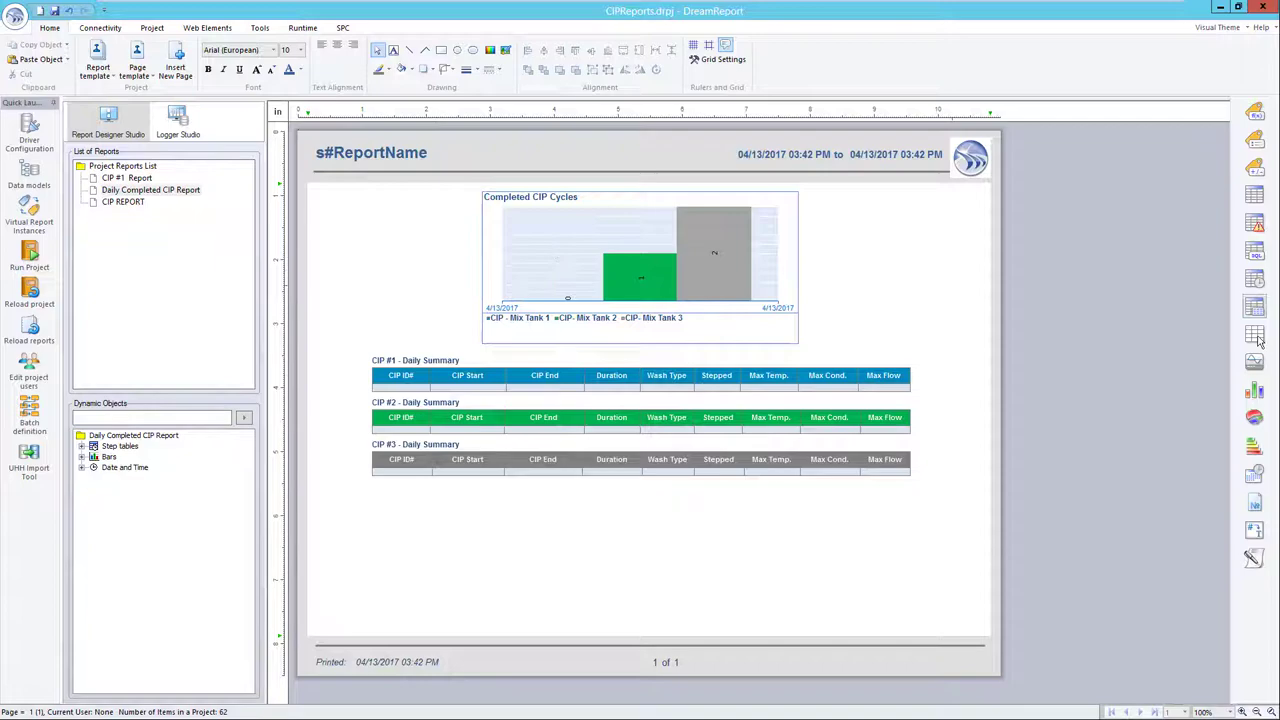
left_click(661, 249)
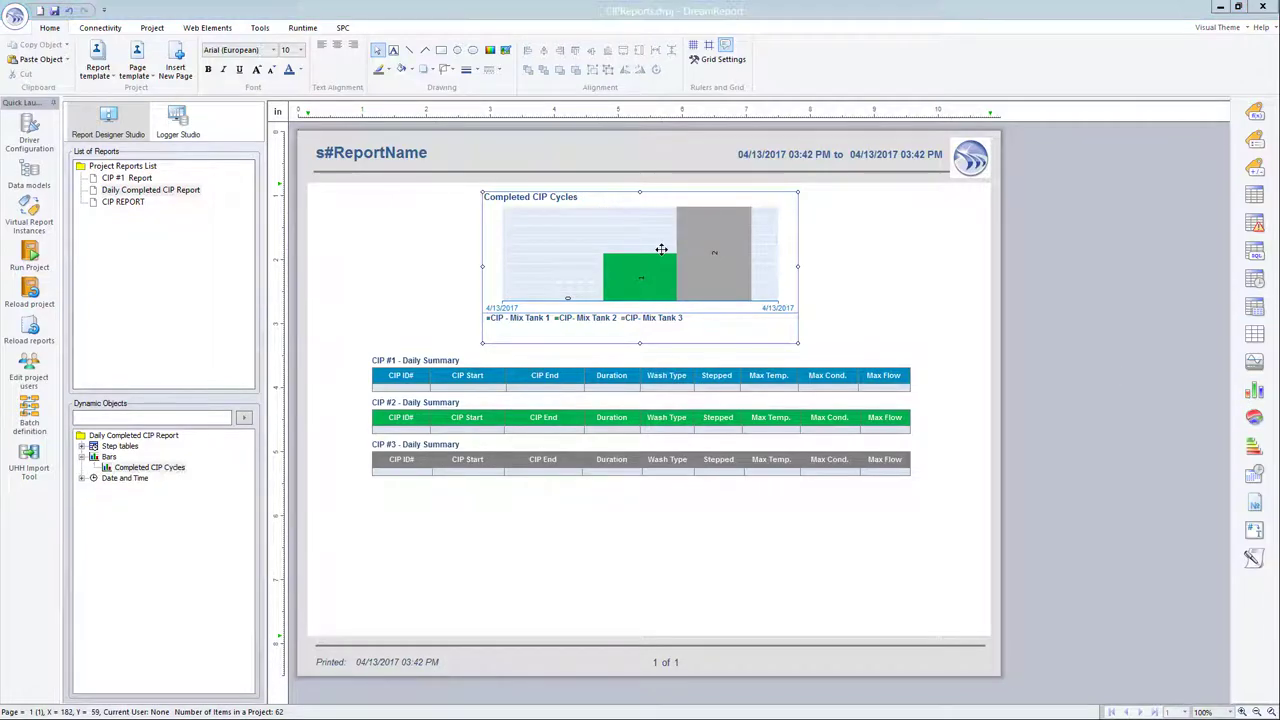
double_click(569, 210)
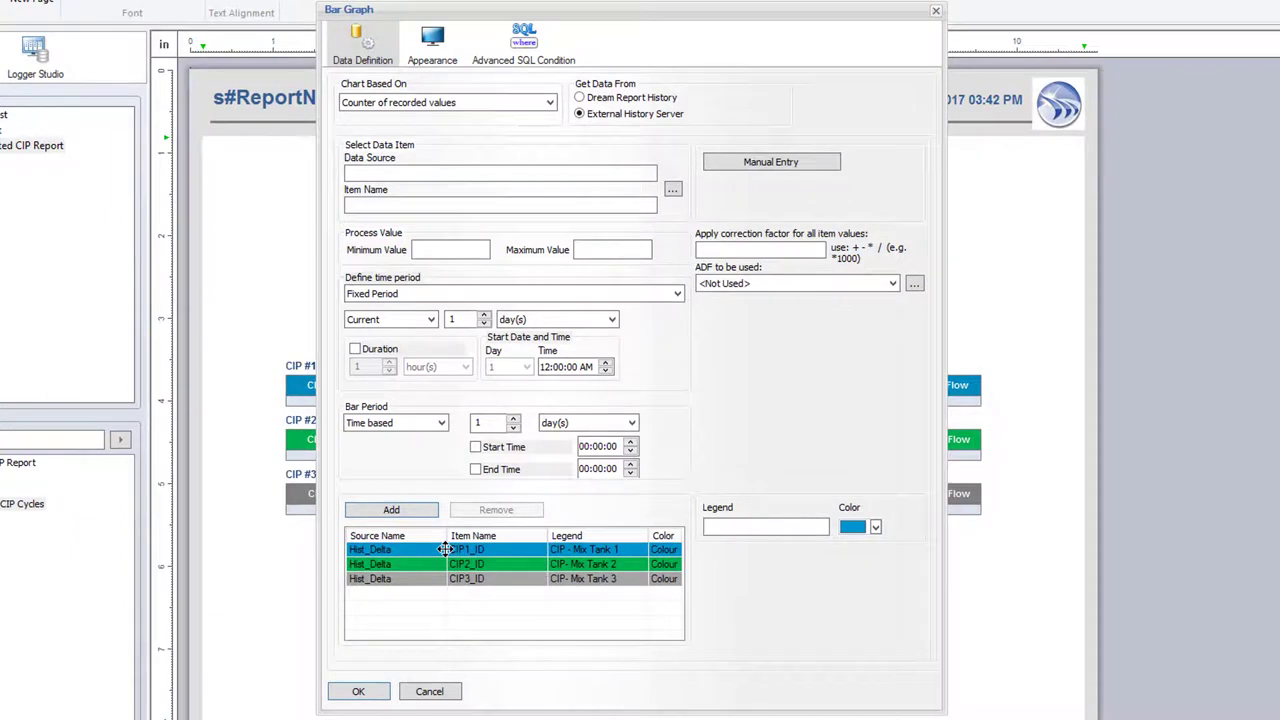
left_click(445, 549)
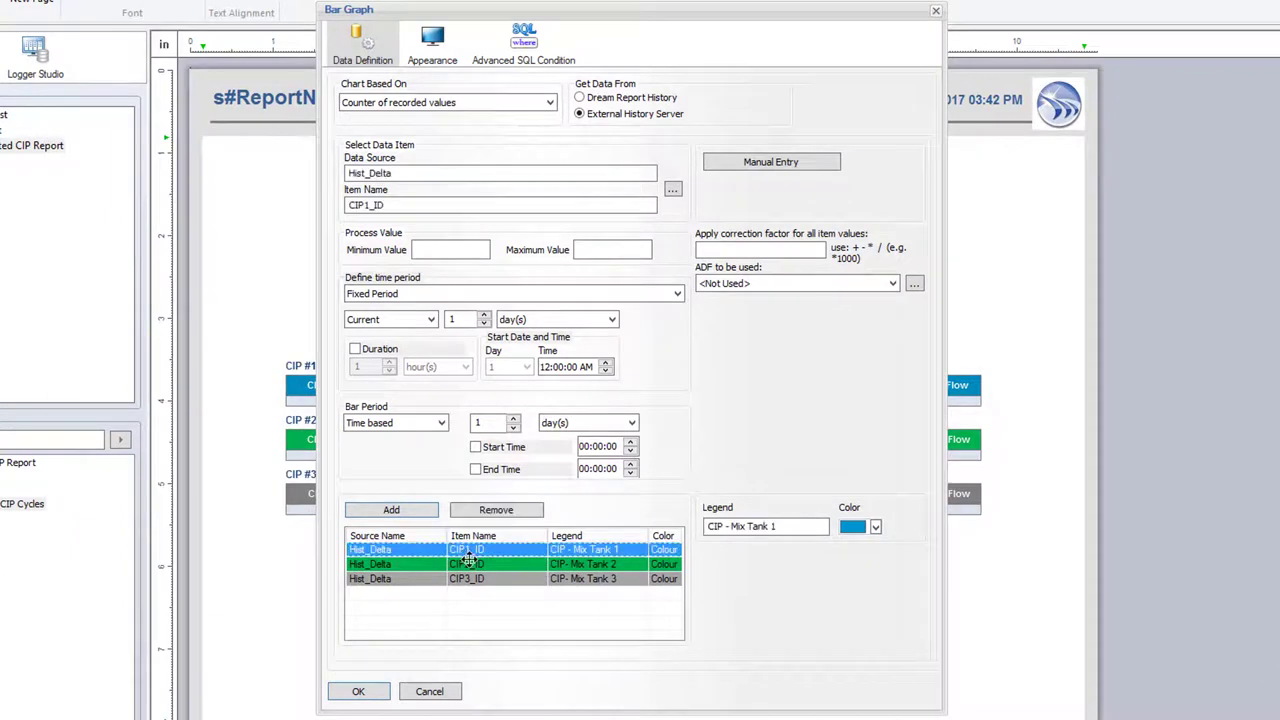
left_click(462, 564)
left_click(462, 578)
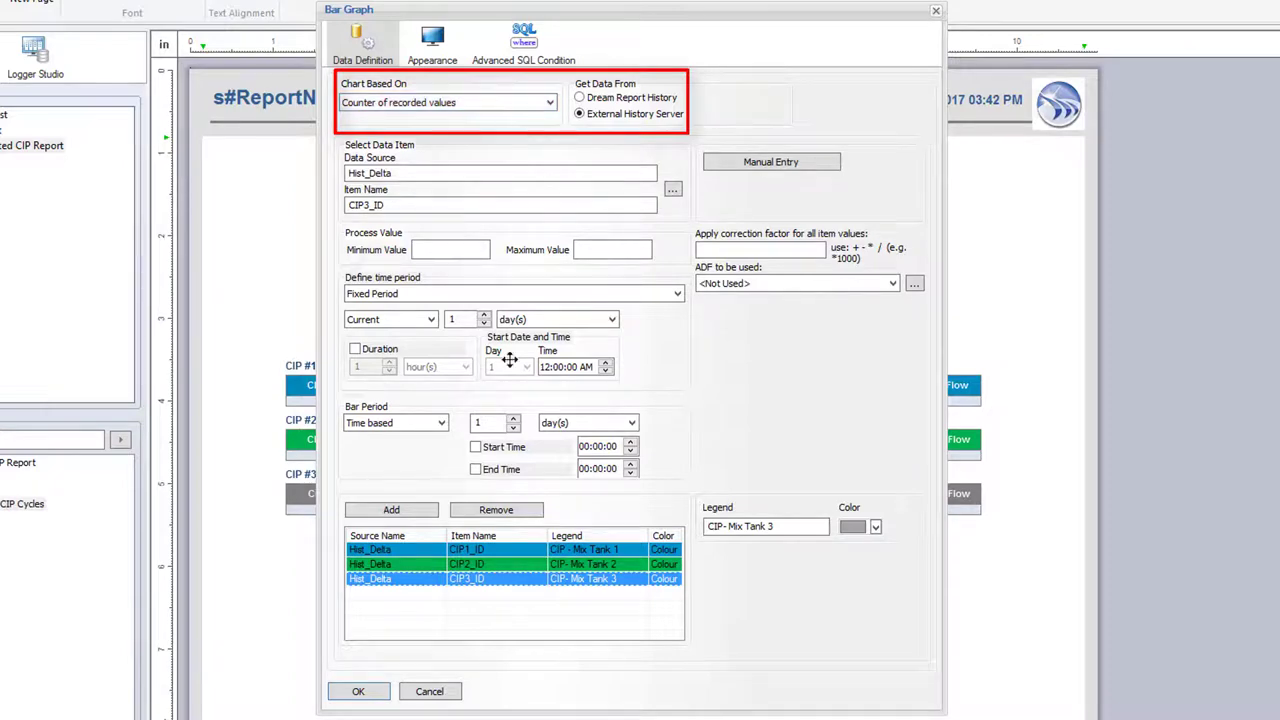
left_click(404, 694)
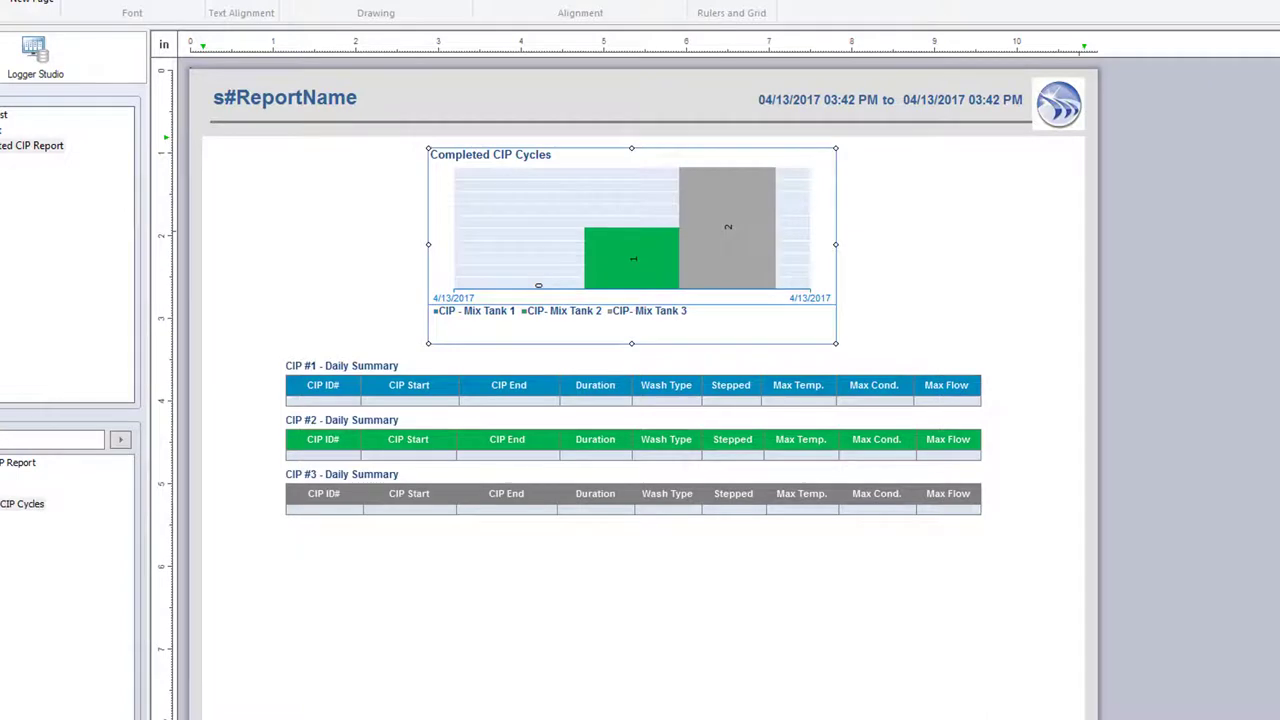
double_click(782, 390)
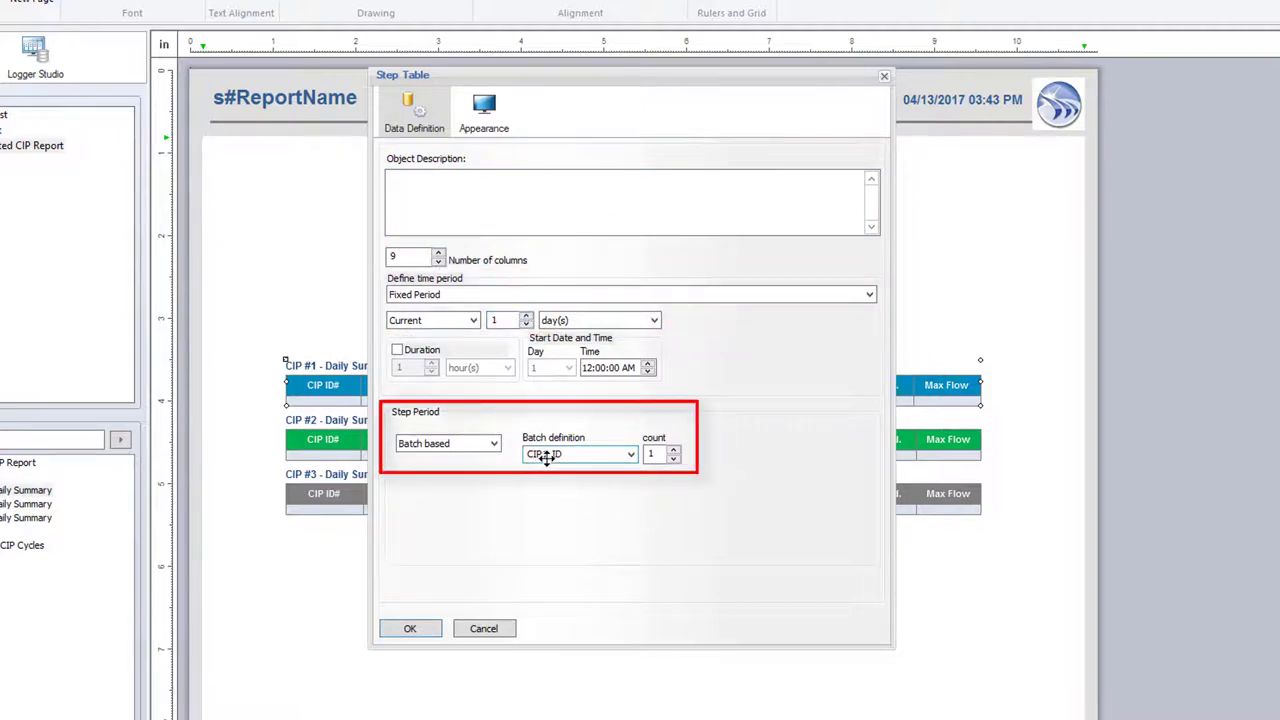
left_click(484, 110)
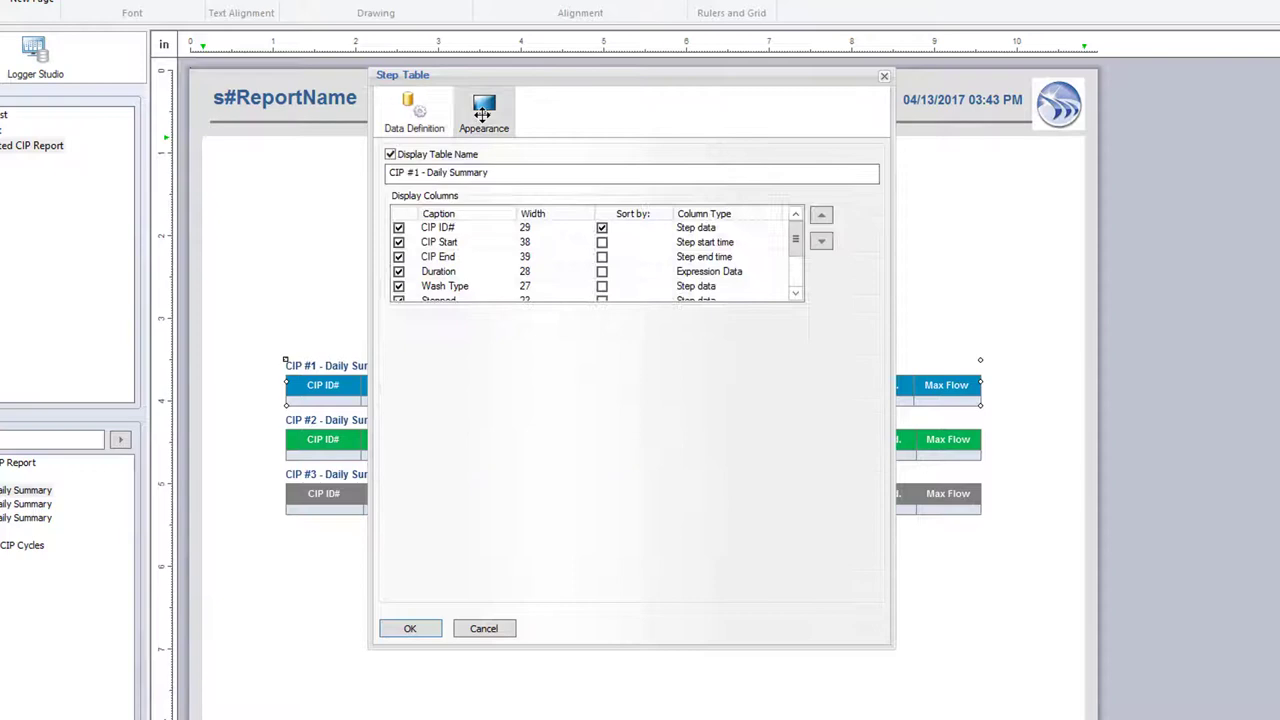
left_click(450, 243)
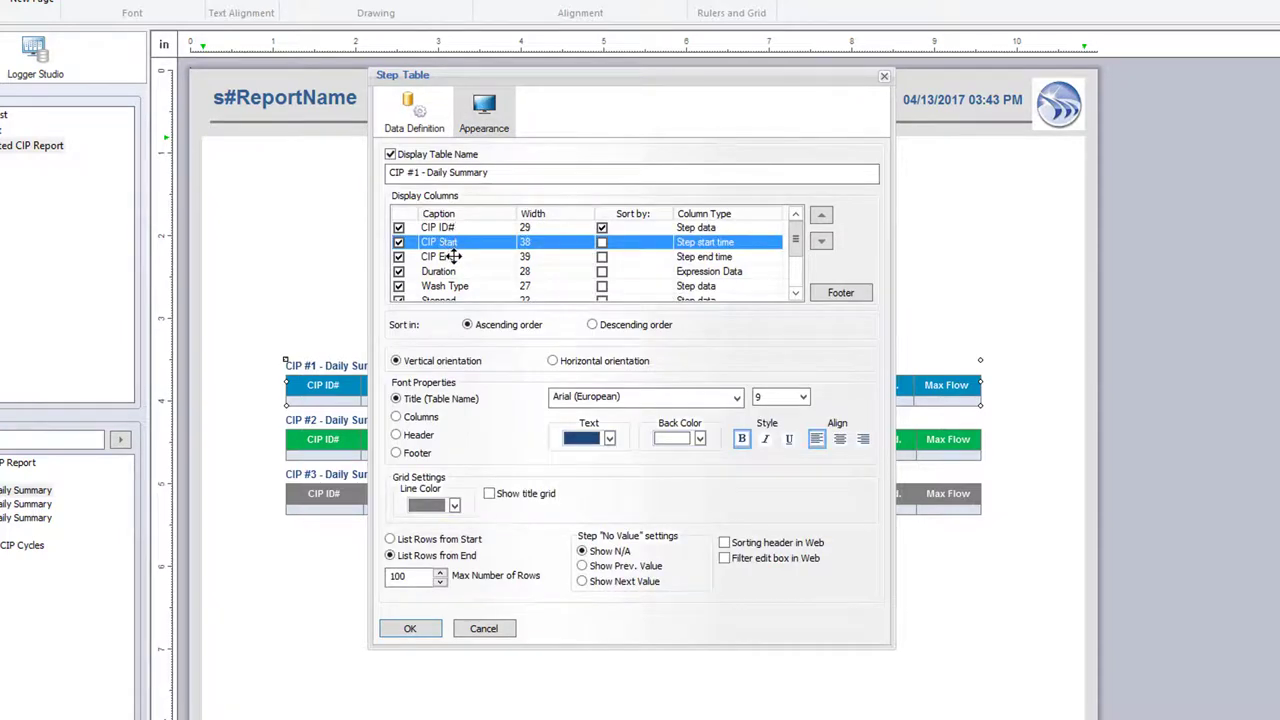
left_click(450, 257)
left_click(445, 286)
double_click(440, 271)
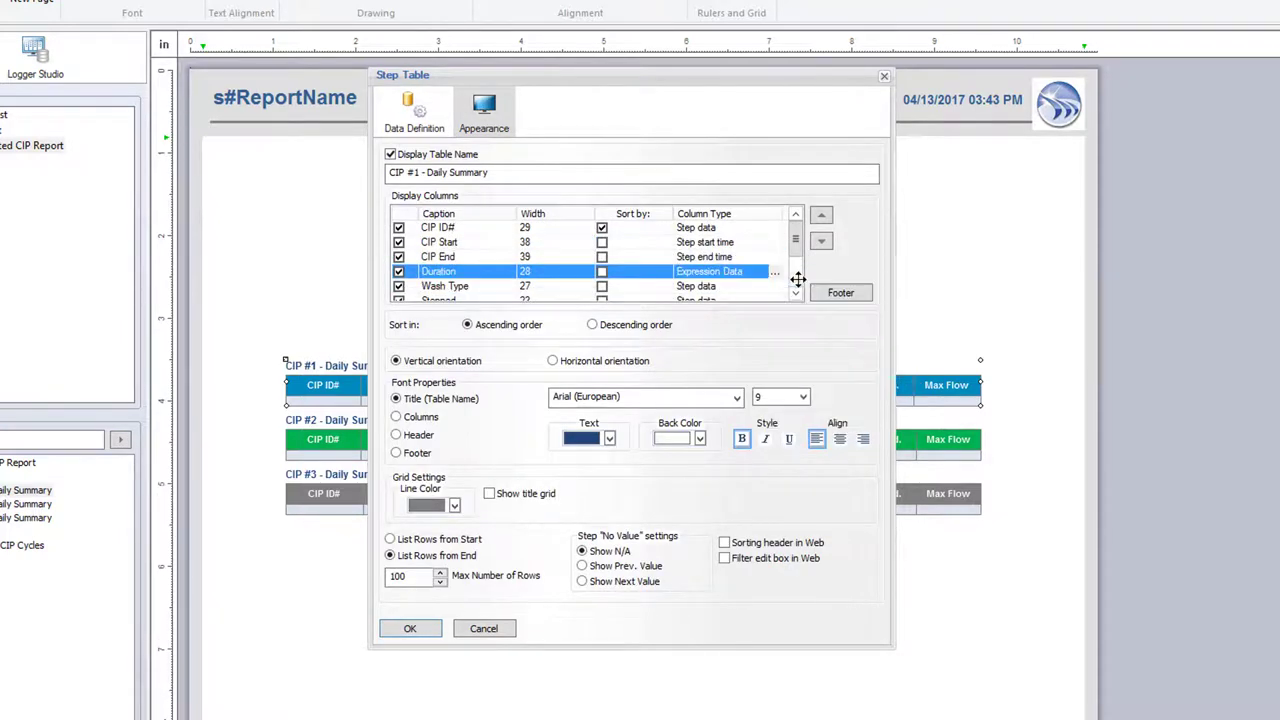
left_click(573, 587)
left_click(484, 628)
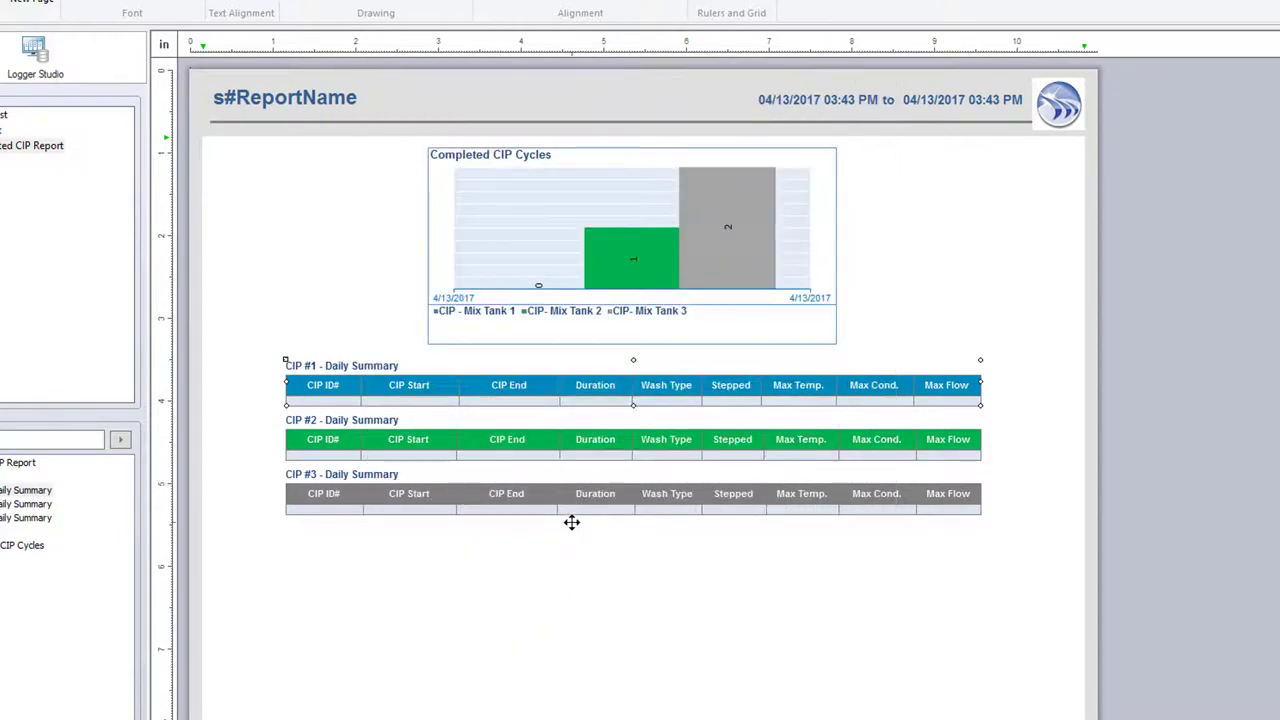
key("alt+Tab")
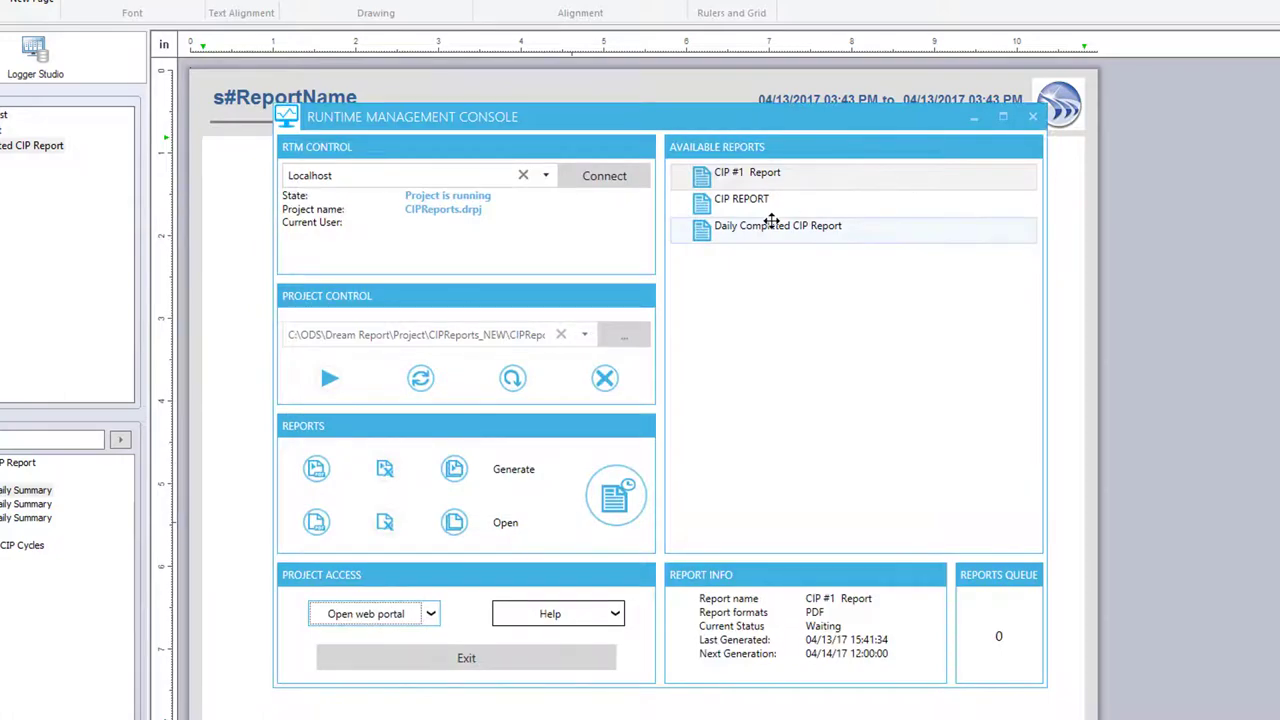
- Generate the Daily Completed CIP Report and review the PDF charting 15, 5 and 6 cycles
left_click(773, 223)
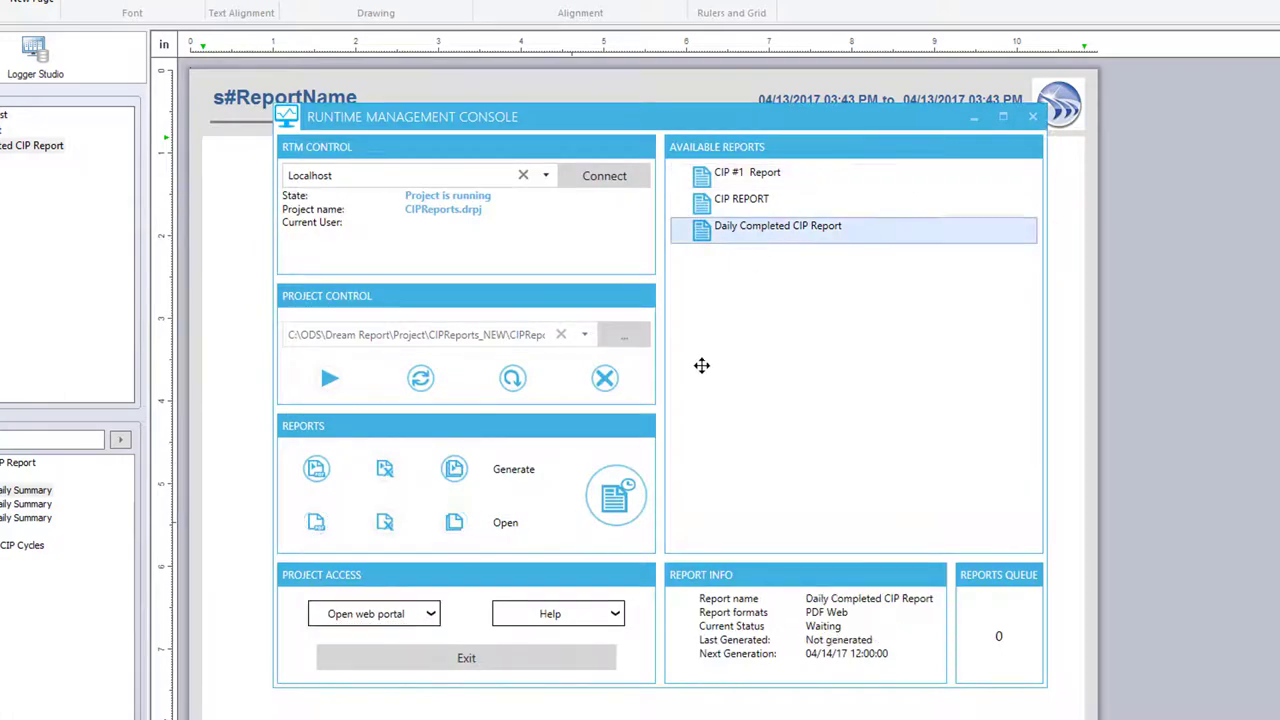
left_click(315, 470)
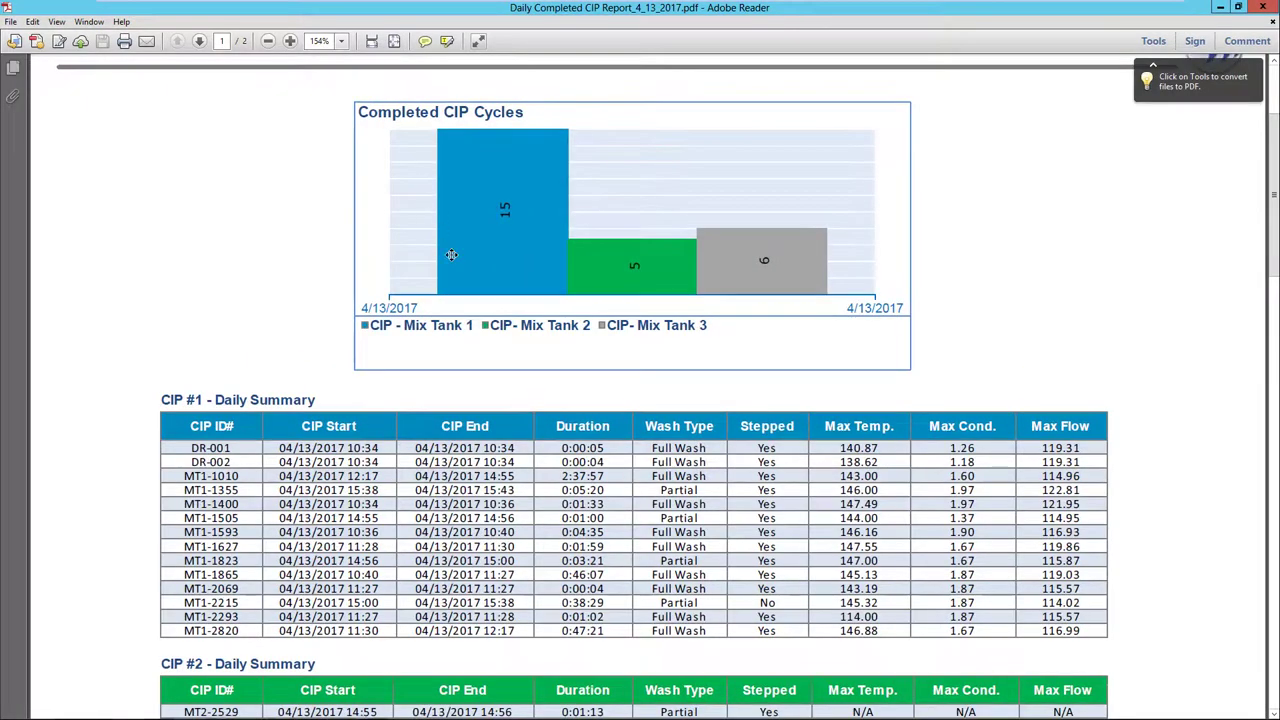
scroll(451, 255, "up", 2)
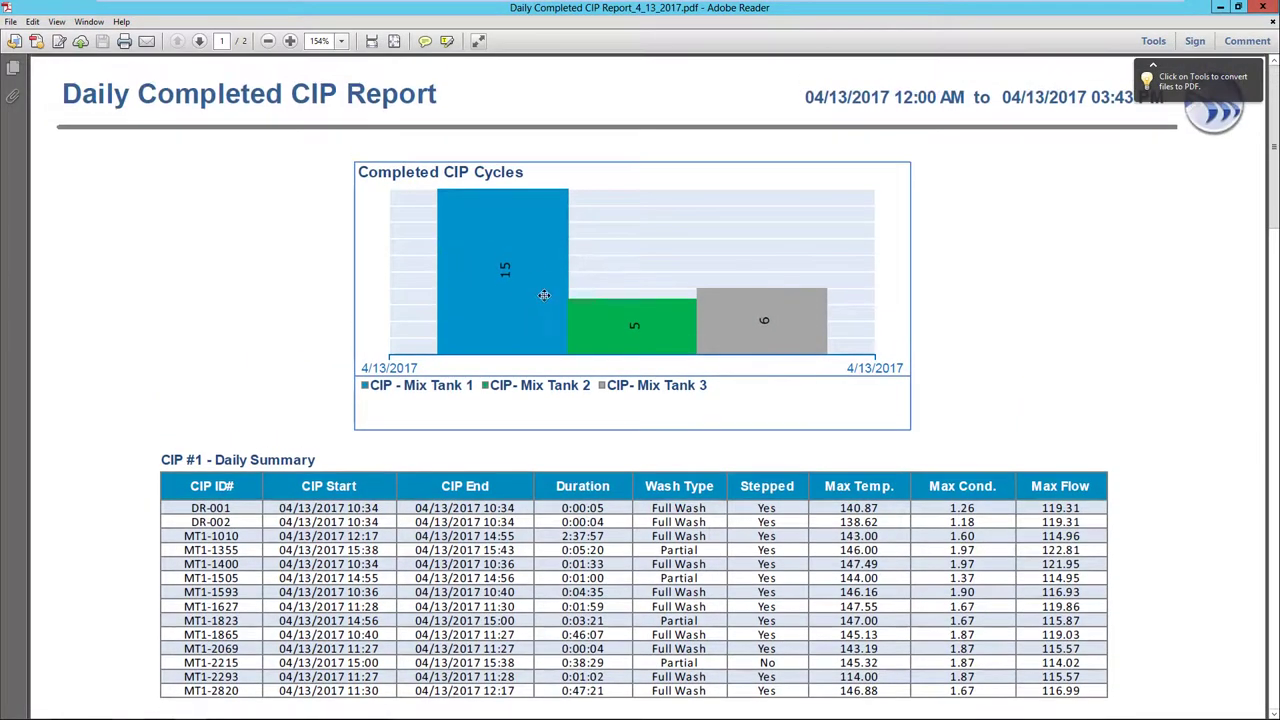
scroll(650, 363, "down", 1)
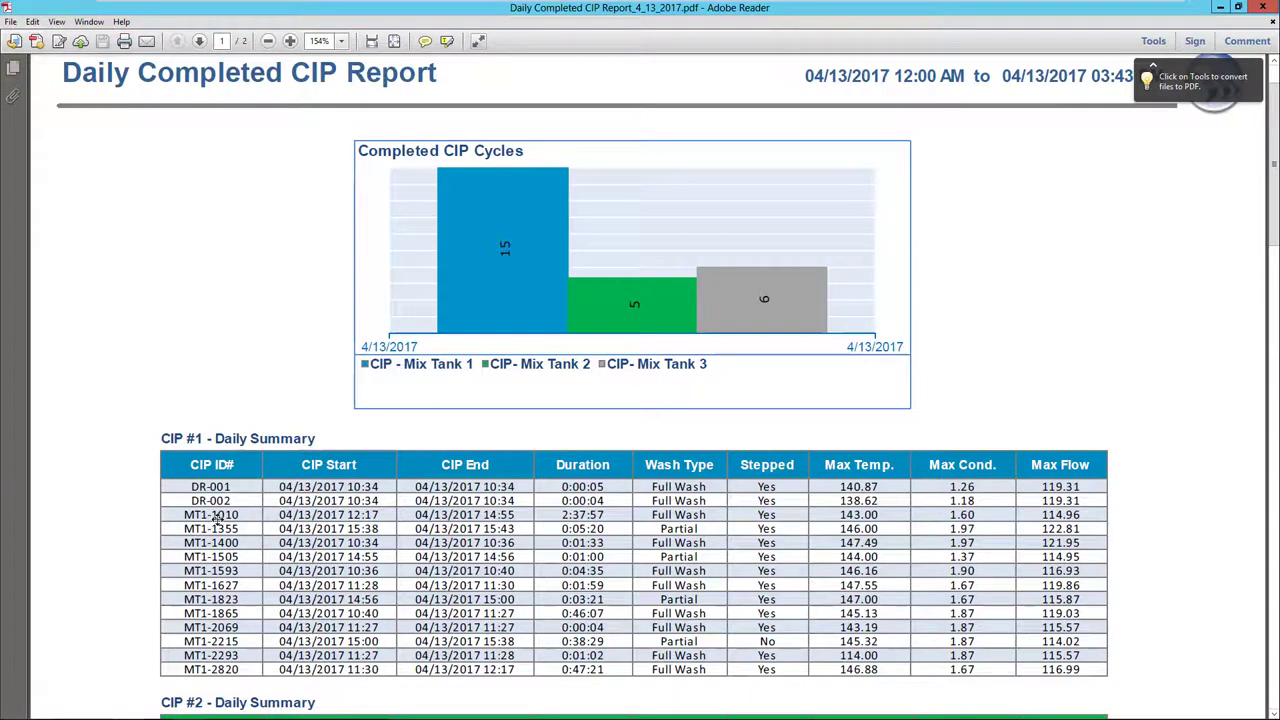
scroll(333, 516, "down", 3)
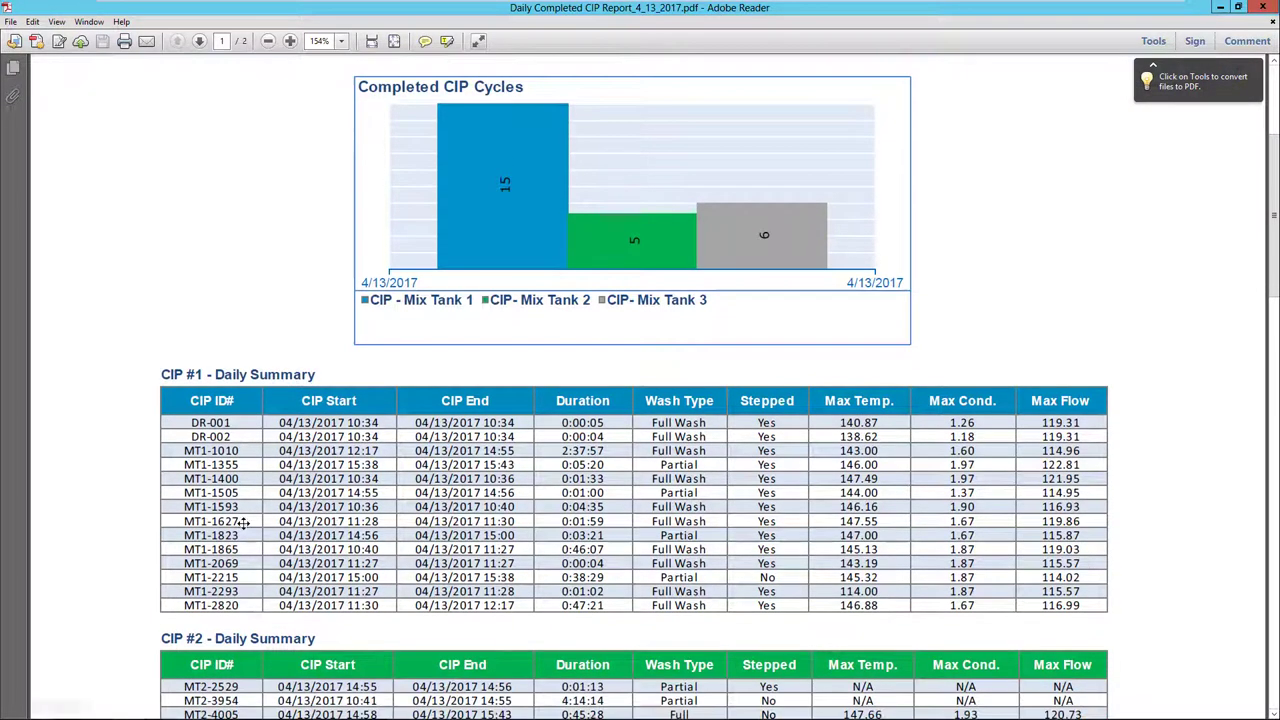